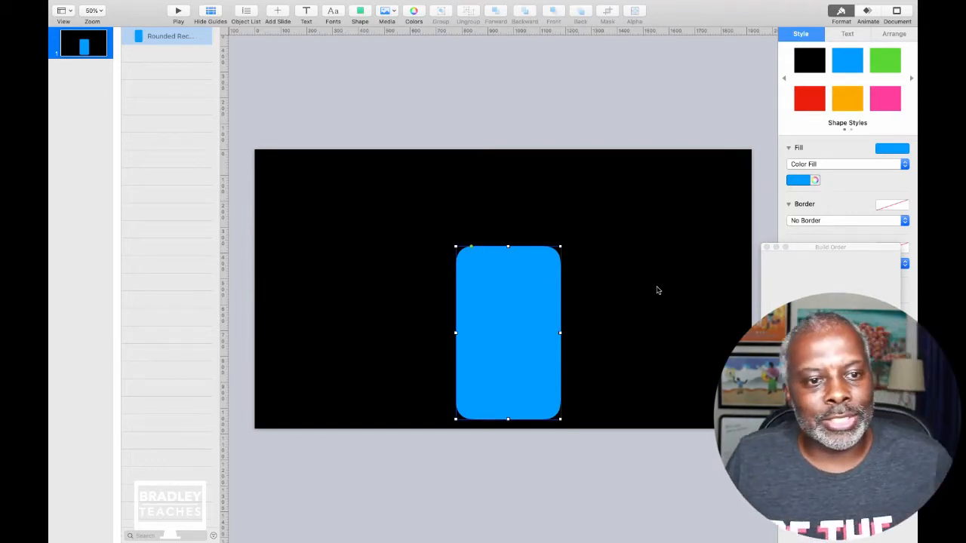
Add a circle, give it the green style, and enlarge it centred over the top edge of the blue rounded rectangle
left_click(629, 243)
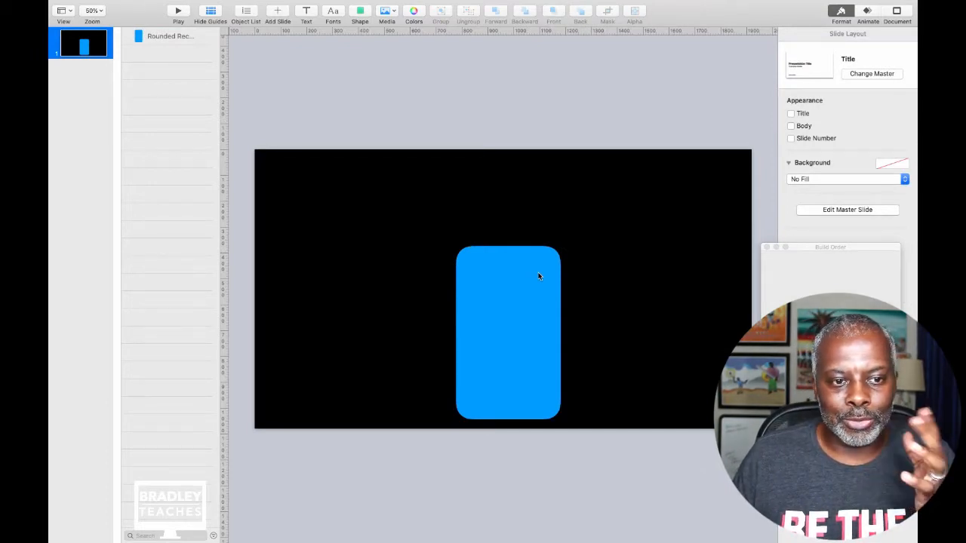
left_click(361, 15)
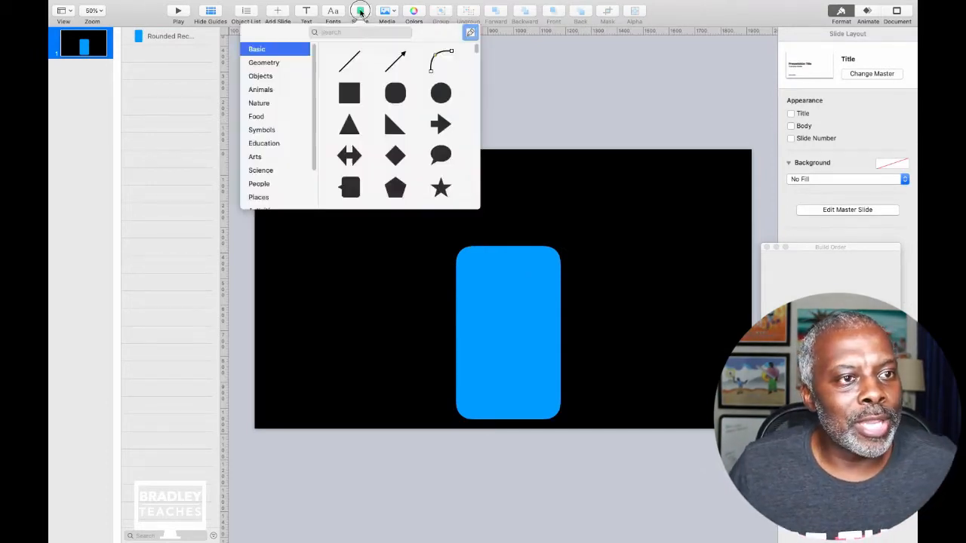
left_click(441, 92)
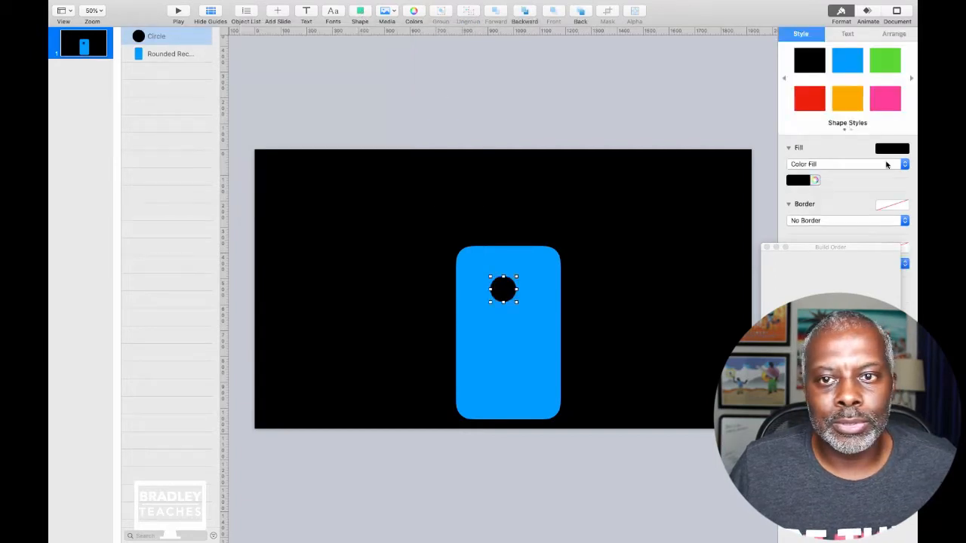
left_click(876, 67)
left_click_drag(503, 293, 538, 287)
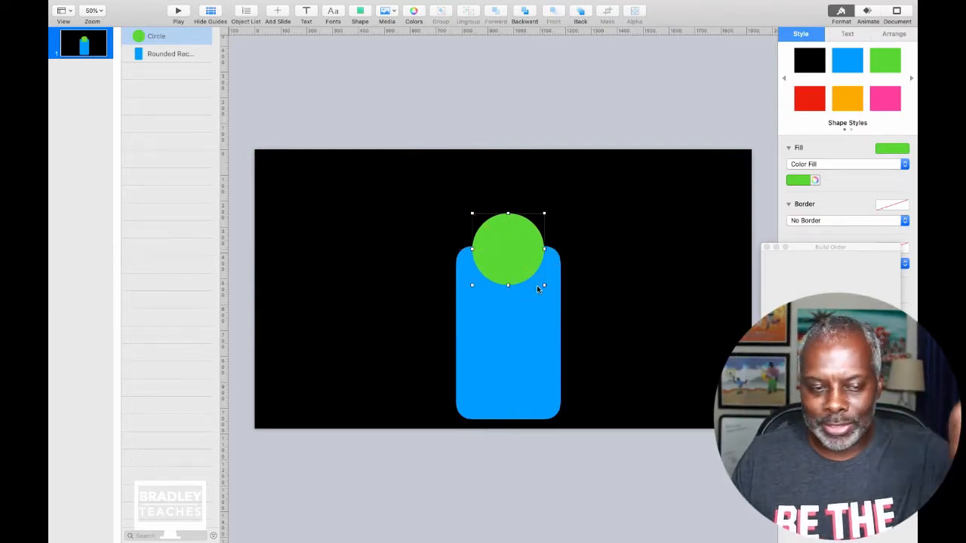
left_click(598, 268)
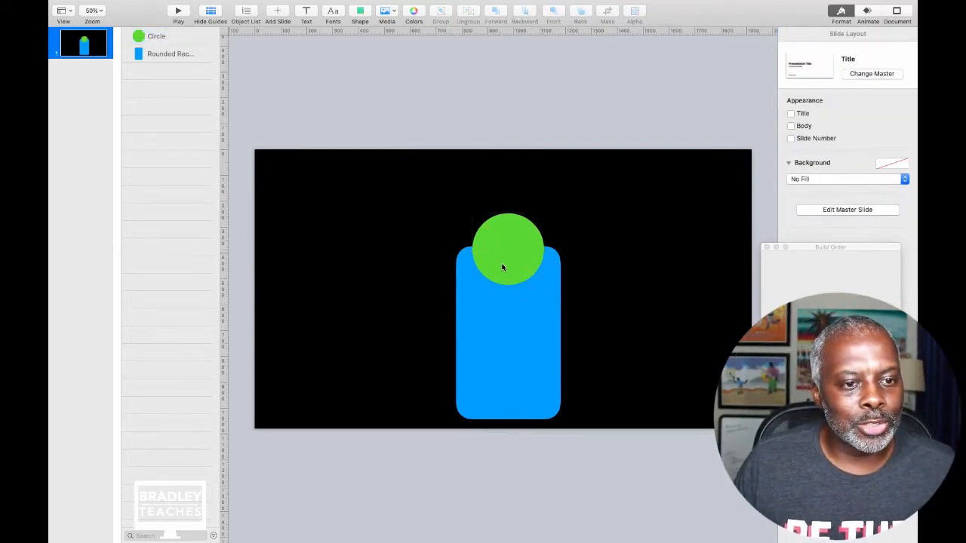
Subtract the green circle from the blue rounded rectangle to cut a semicircular notch in its top edge
left_click(503, 267)
left_click(505, 343)
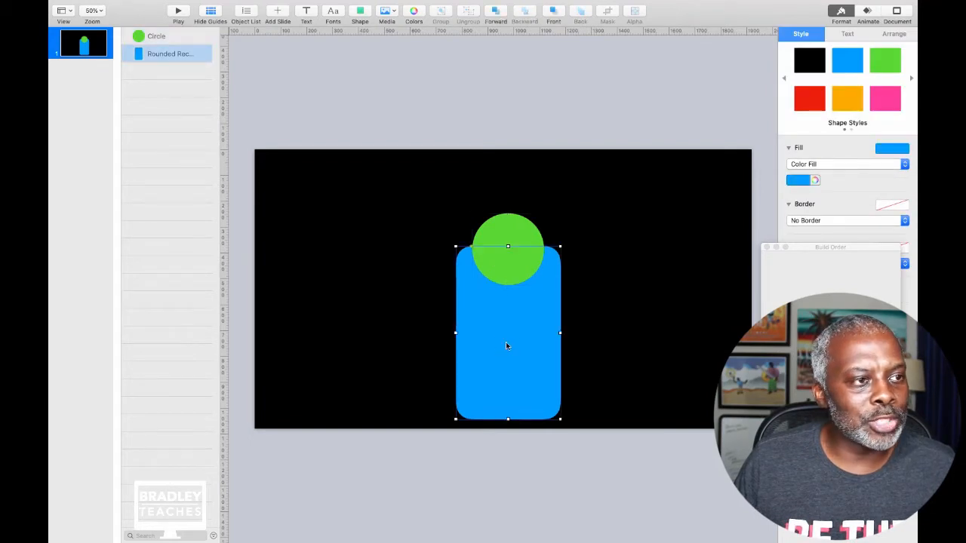
left_click(422, 215)
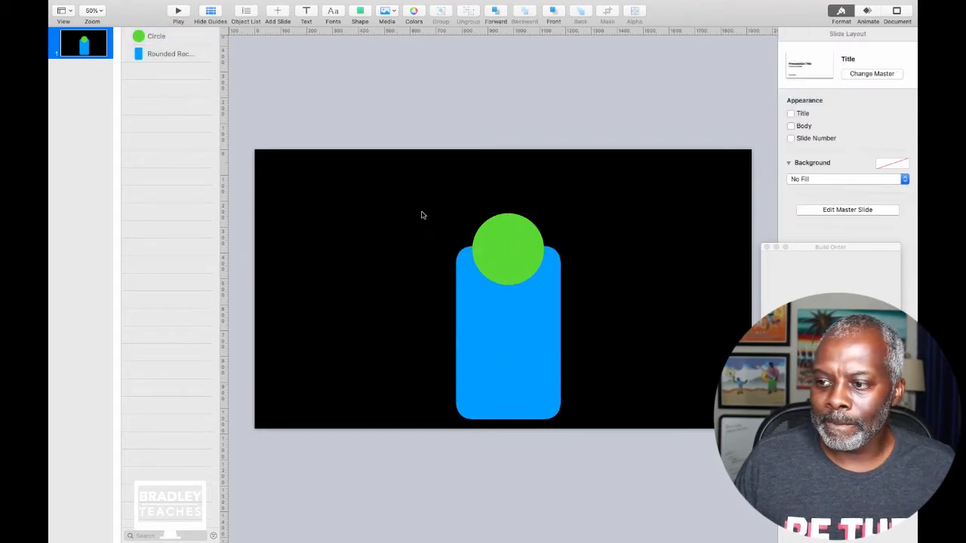
left_click_drag(437, 211, 524, 298)
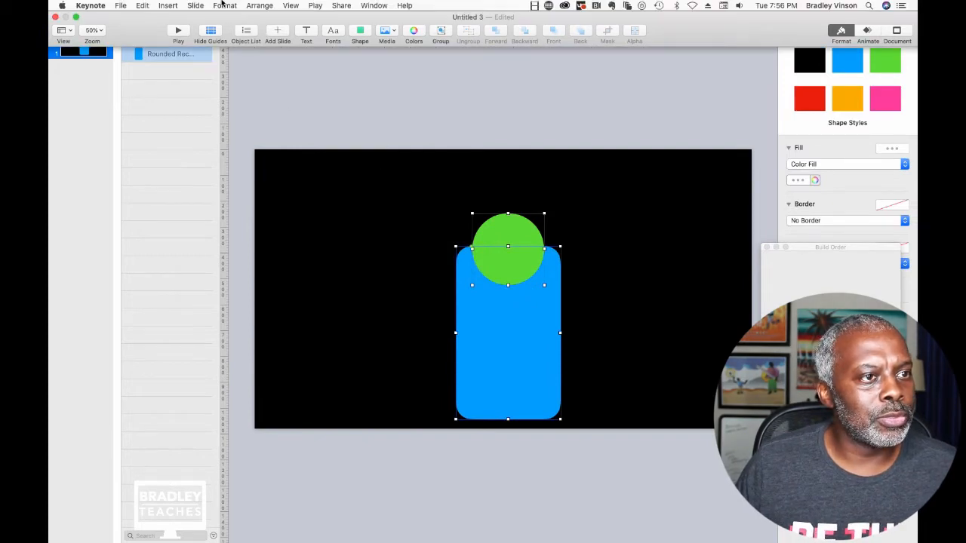
left_click(217, 6)
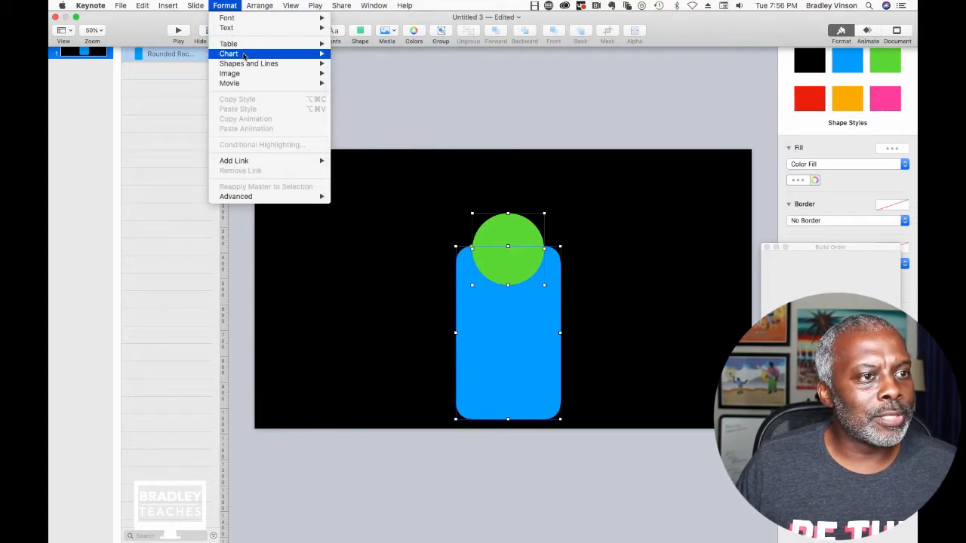
mouse_move(247, 65)
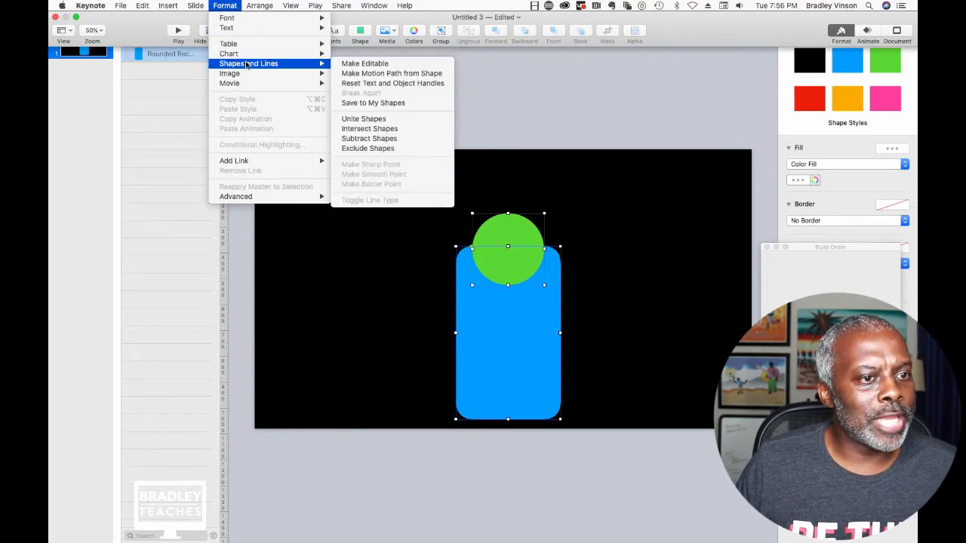
left_click(369, 139)
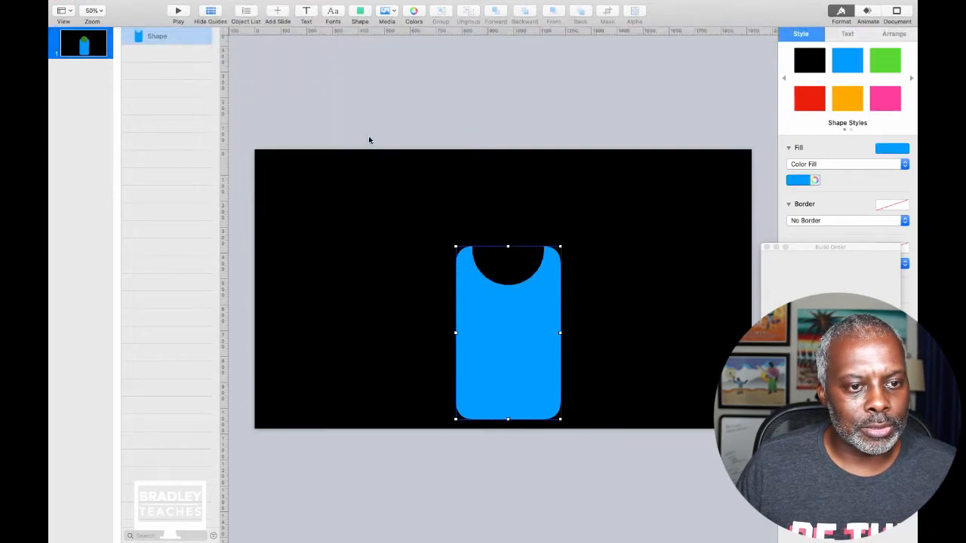
left_click(361, 216)
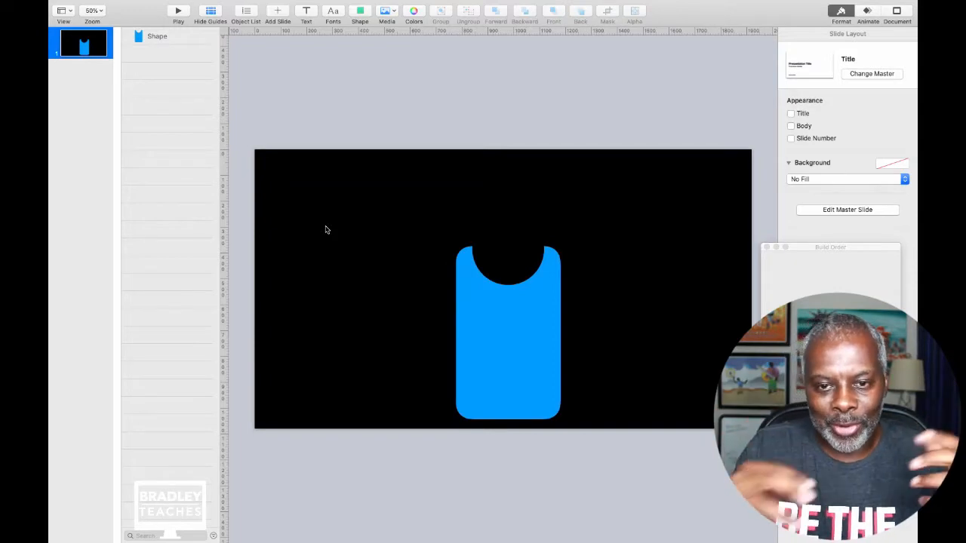
Add a green square and stretch it into a wide bar covering the rounded top corners of the blue shape
left_click(486, 324)
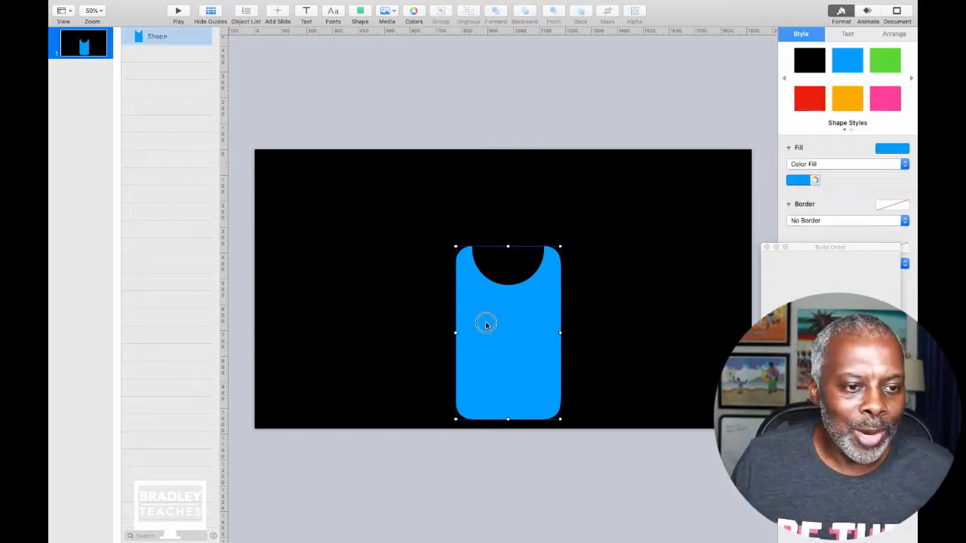
left_click(361, 12)
left_click(349, 92)
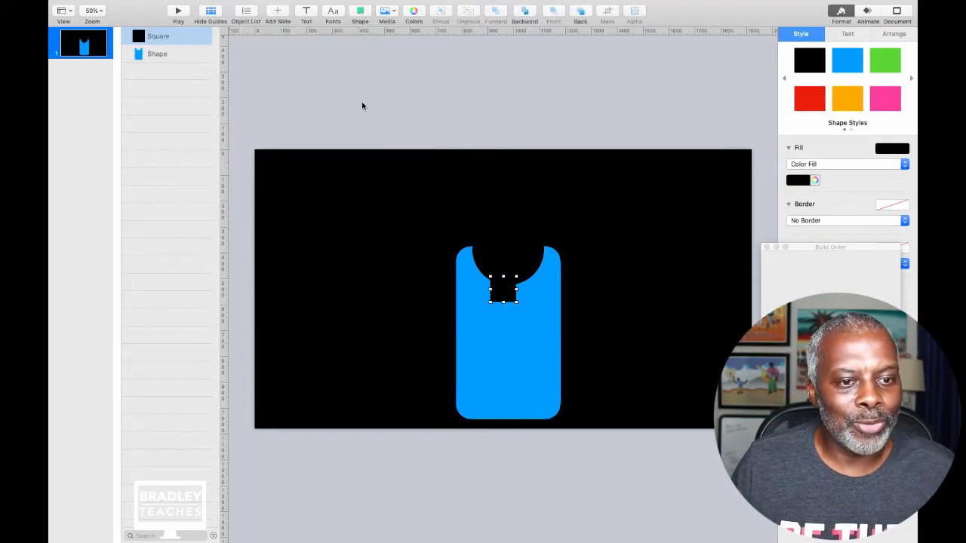
left_click(885, 61)
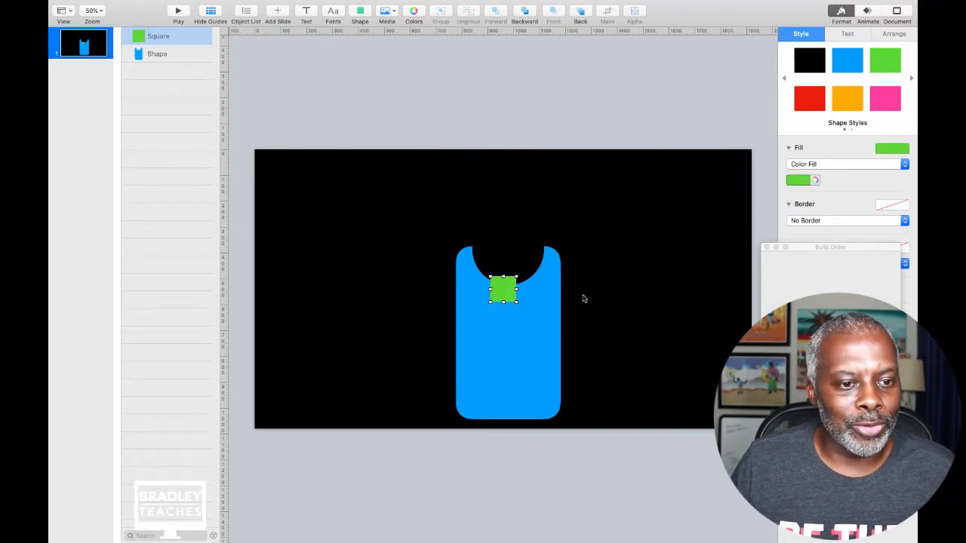
left_click_drag(508, 291, 550, 256)
left_click(392, 261)
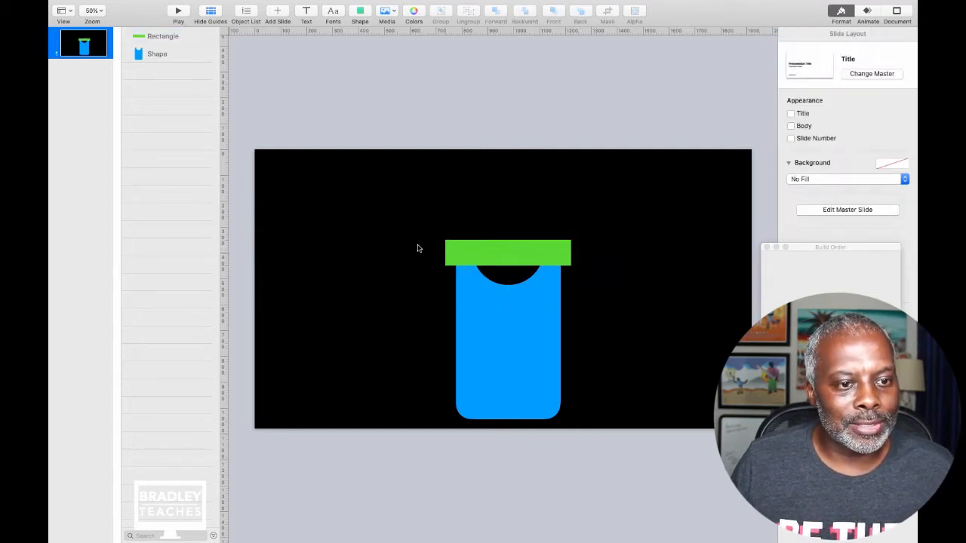
Subtract the green bar from the blue shape to leave a straight top edge beside the notch
left_click_drag(416, 245, 492, 307)
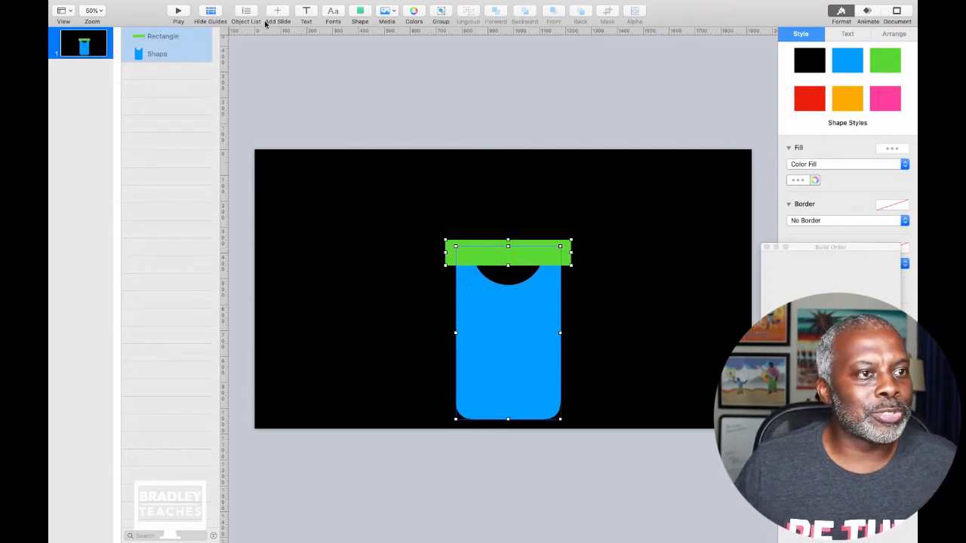
left_click(223, 6)
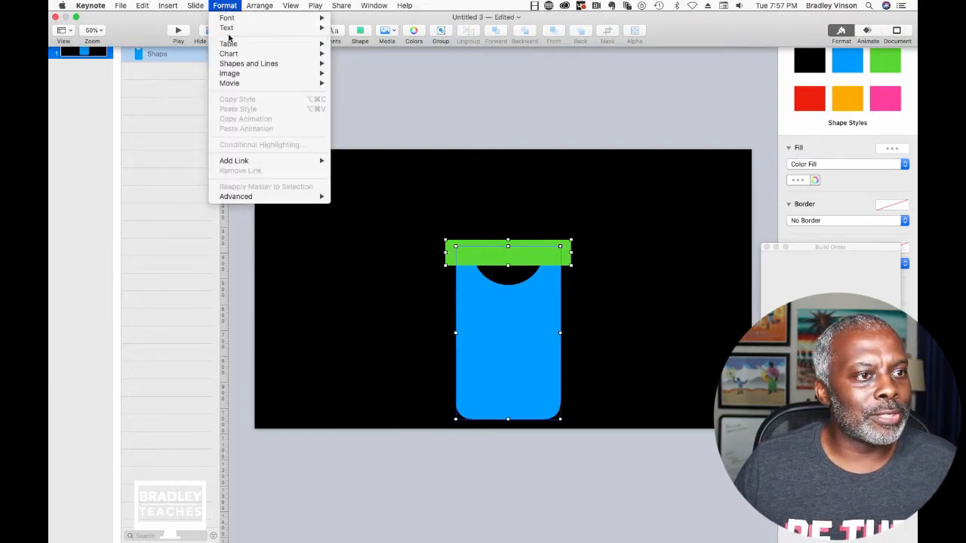
mouse_move(240, 65)
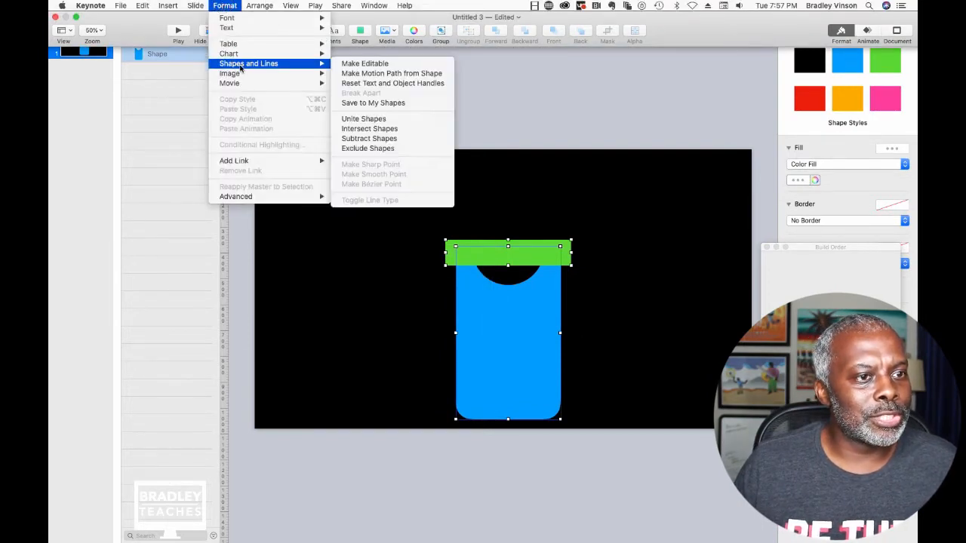
left_click(372, 138)
left_click(420, 110)
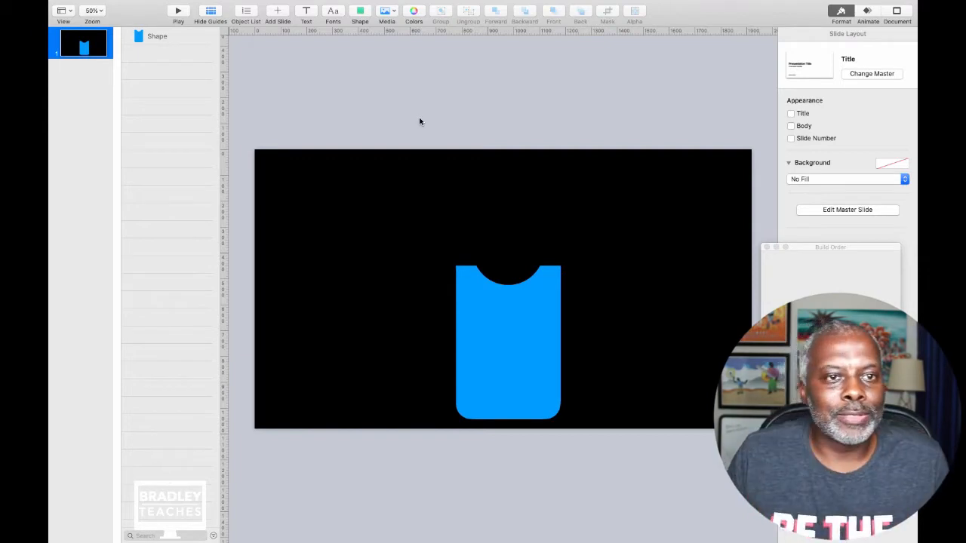
Add a green rounded rectangle sized to fit just inside the blue shape, reaching from near its bottom up to the notch
left_click(361, 13)
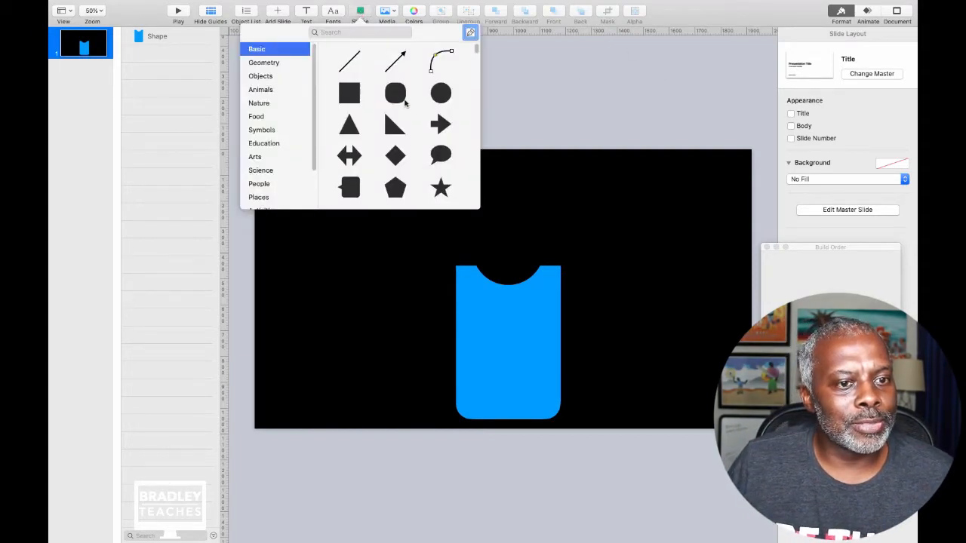
left_click(396, 92)
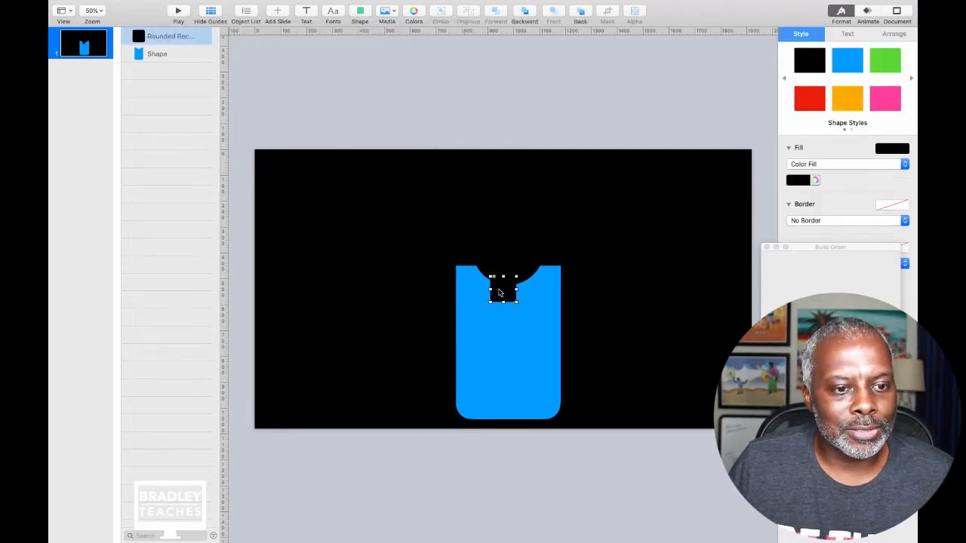
left_click_drag(498, 293, 555, 411)
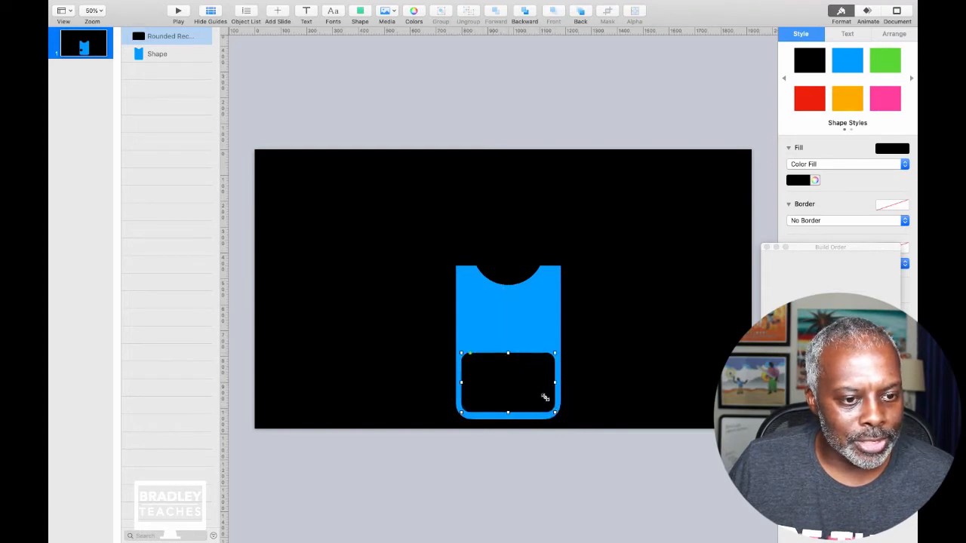
left_click_drag(509, 357, 508, 287)
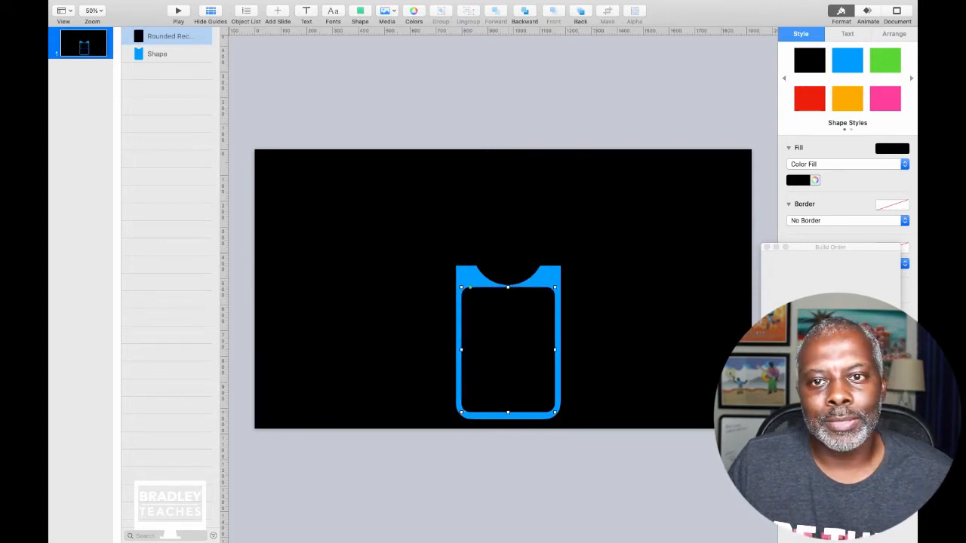
left_click(891, 62)
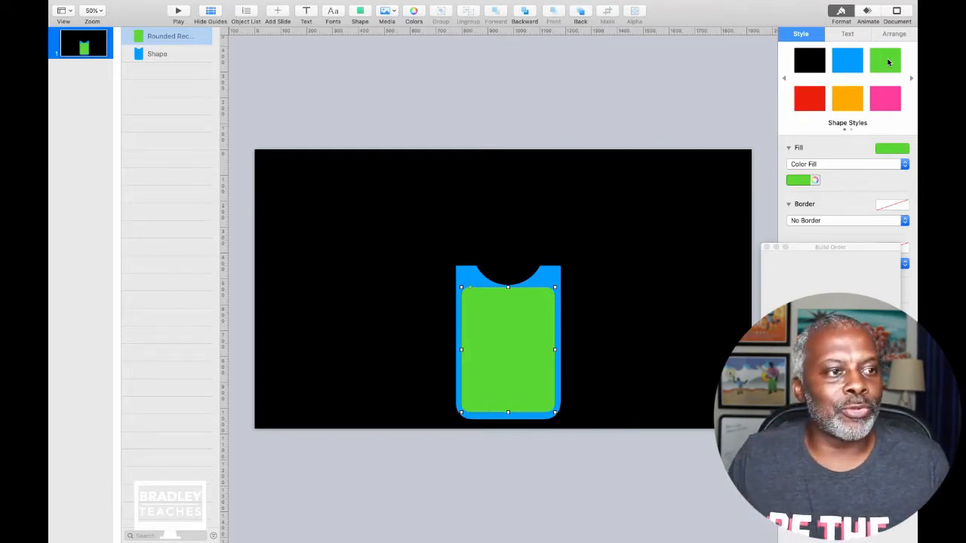
left_click(438, 98)
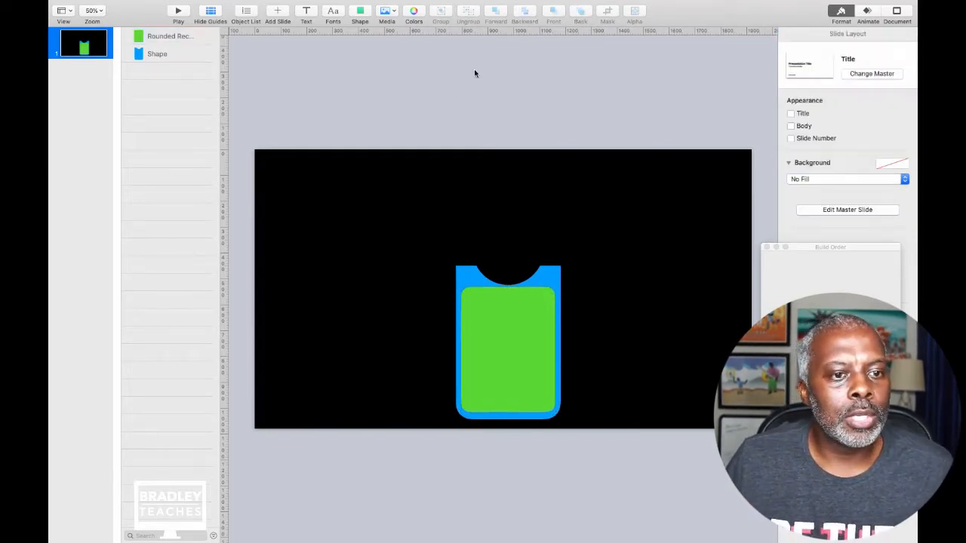
Add a text box reading "ANSWER 1" near the top of the green rounded rectangle
left_click(503, 352)
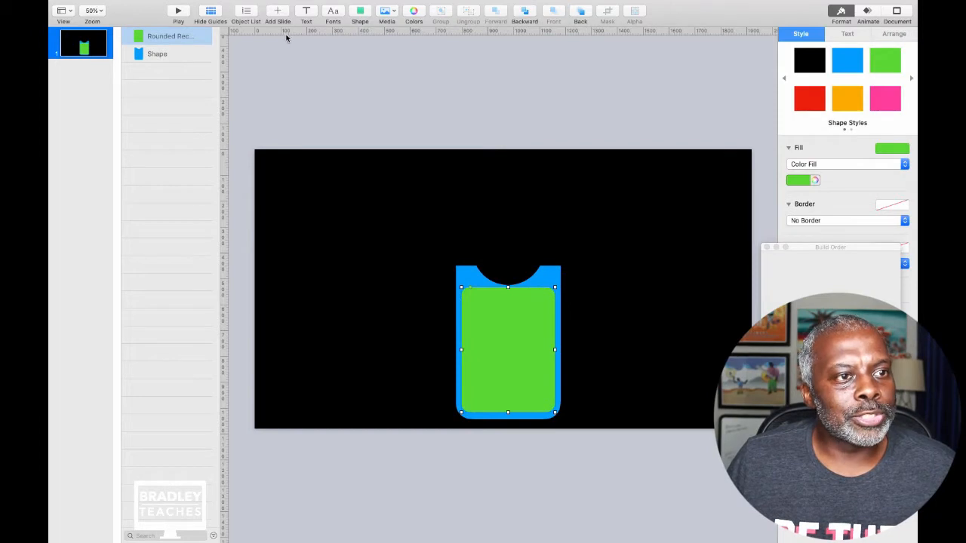
left_click(306, 13)
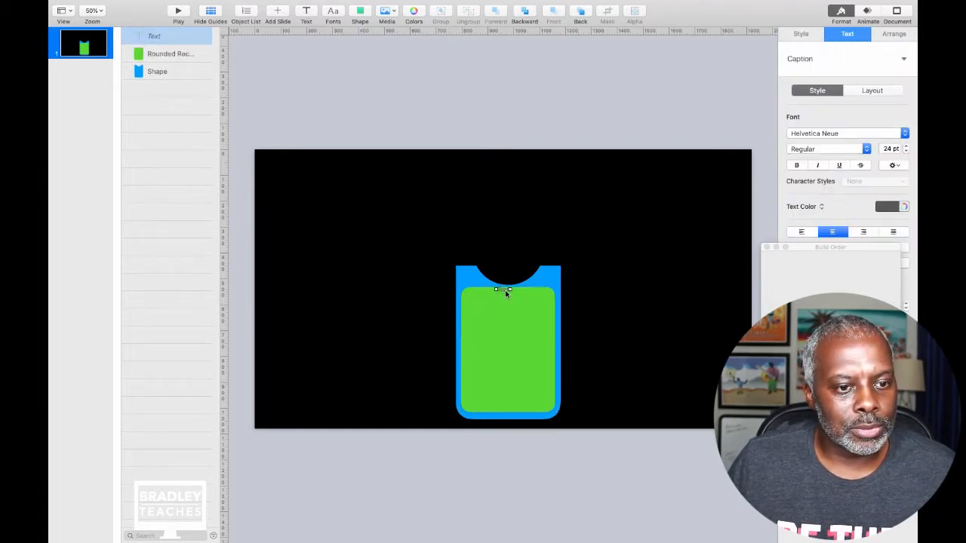
left_click_drag(507, 295, 502, 313)
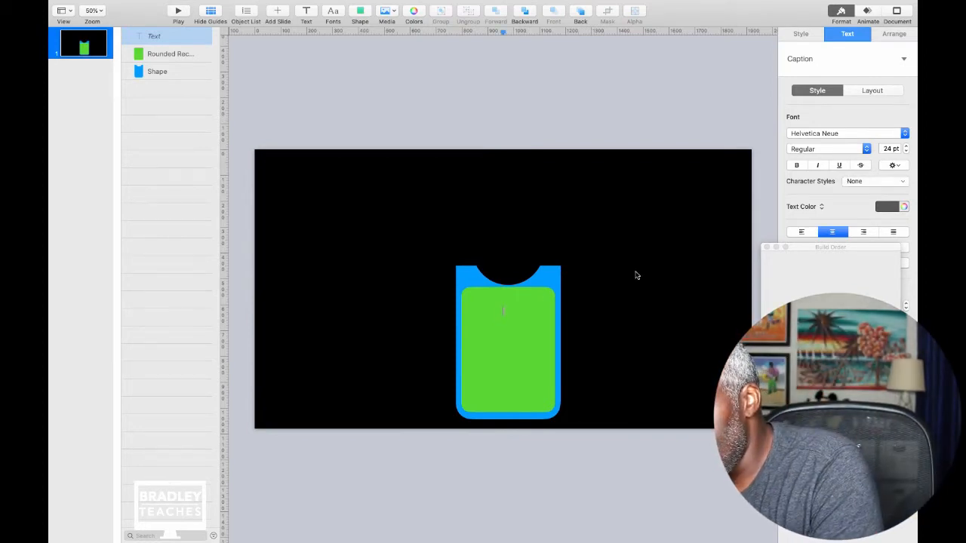
type("ANSW")
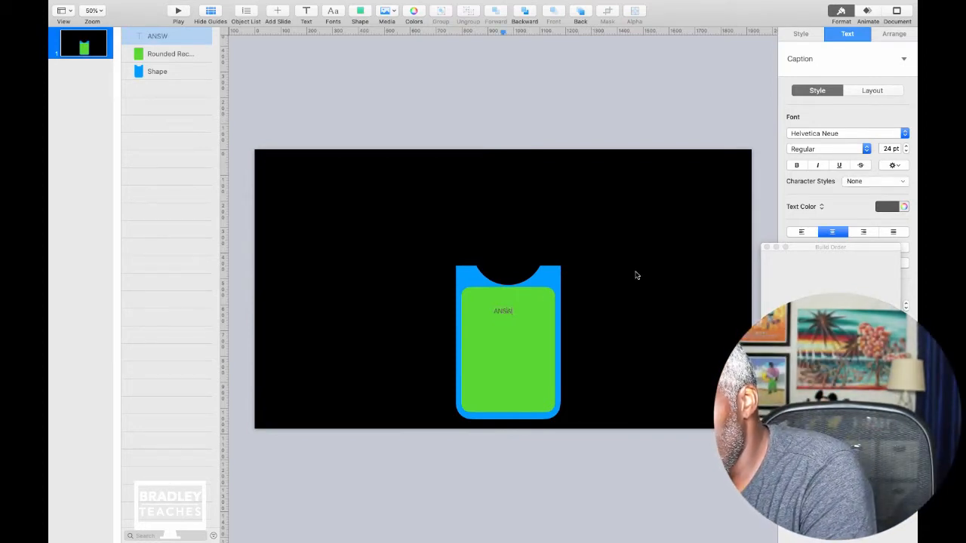
type("ER 1")
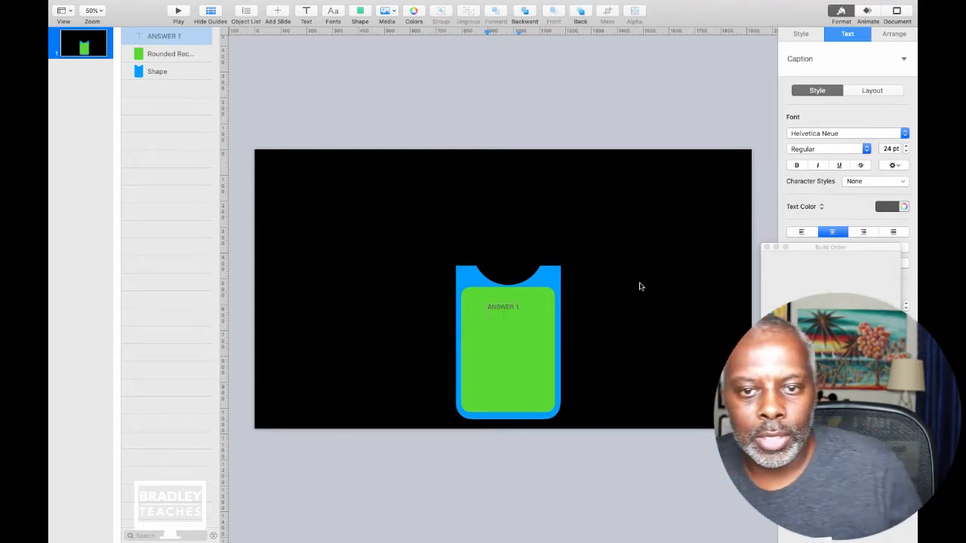
Align the "ANSWER 1" text to the top of its box and move the Build Order window off the slide
left_click_drag(853, 249, 680, 339)
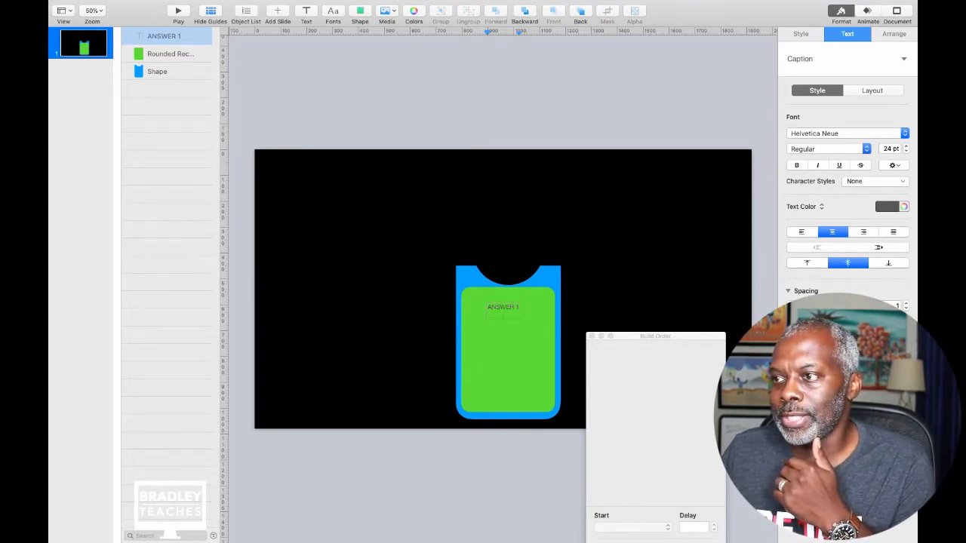
key("super+Tab")
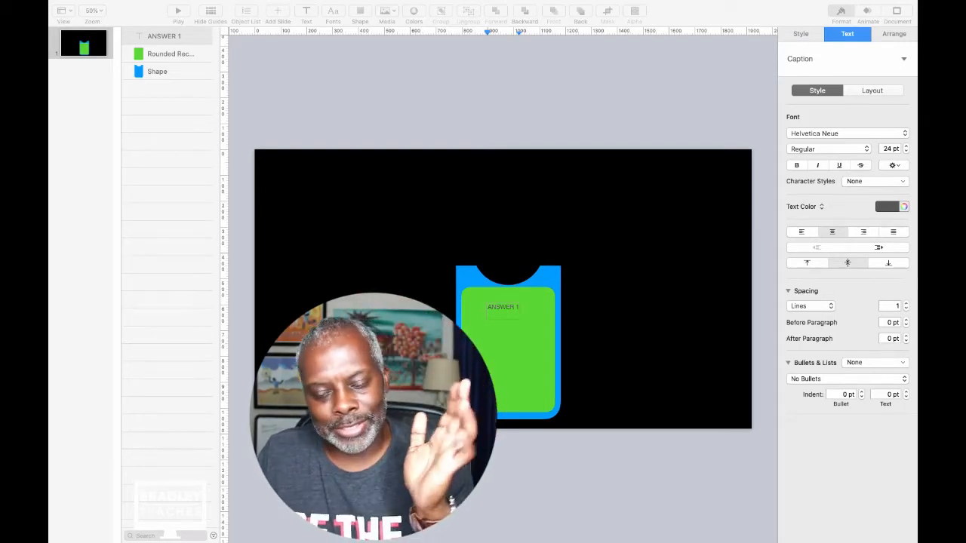
left_click(807, 263)
left_click(807, 262)
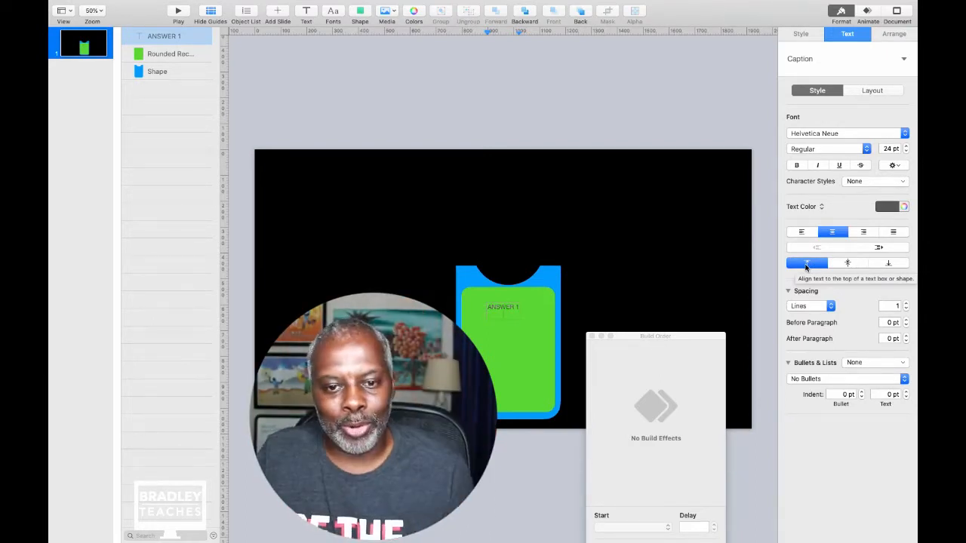
left_click_drag(671, 337, 869, 288)
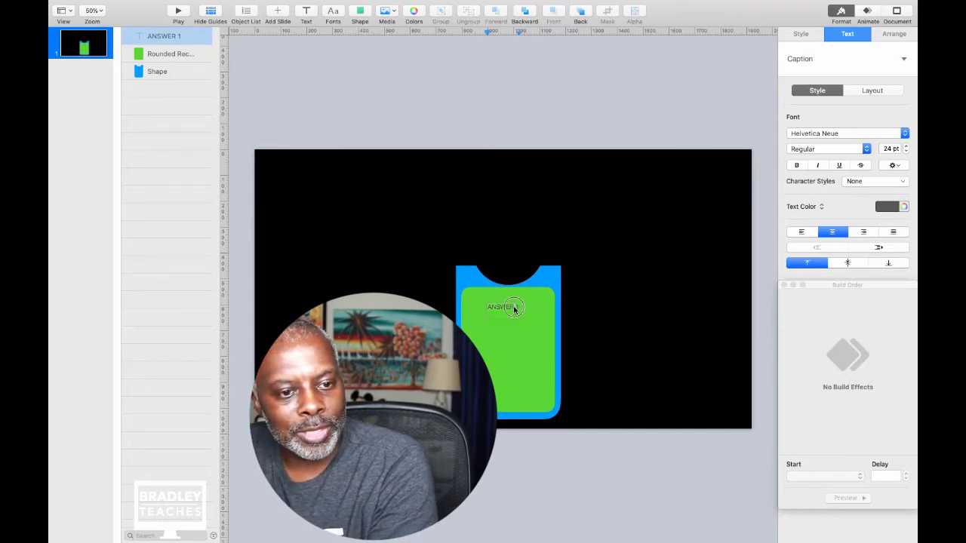
Format the "ANSWER 1" text as 51 pt Impact in black
left_click(906, 146)
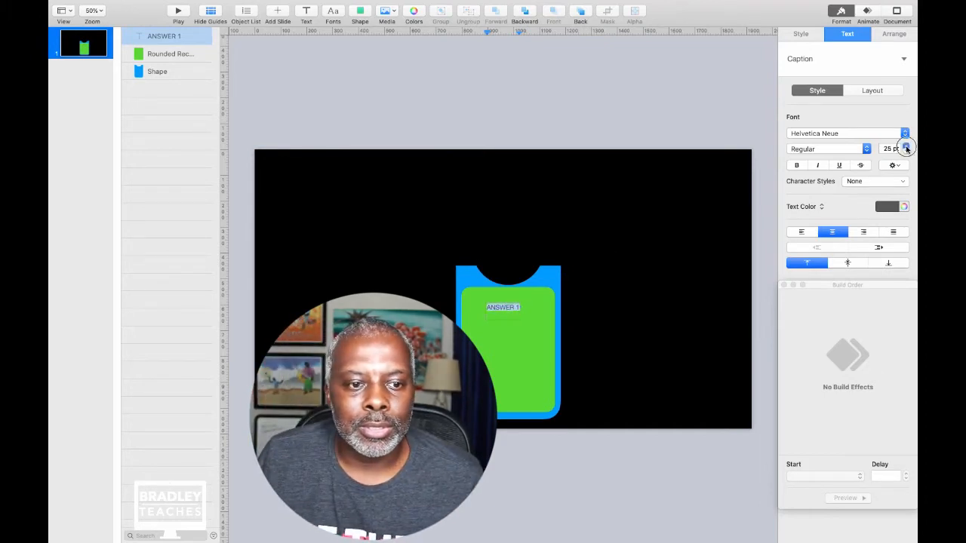
left_click_drag(906, 148, 908, 149)
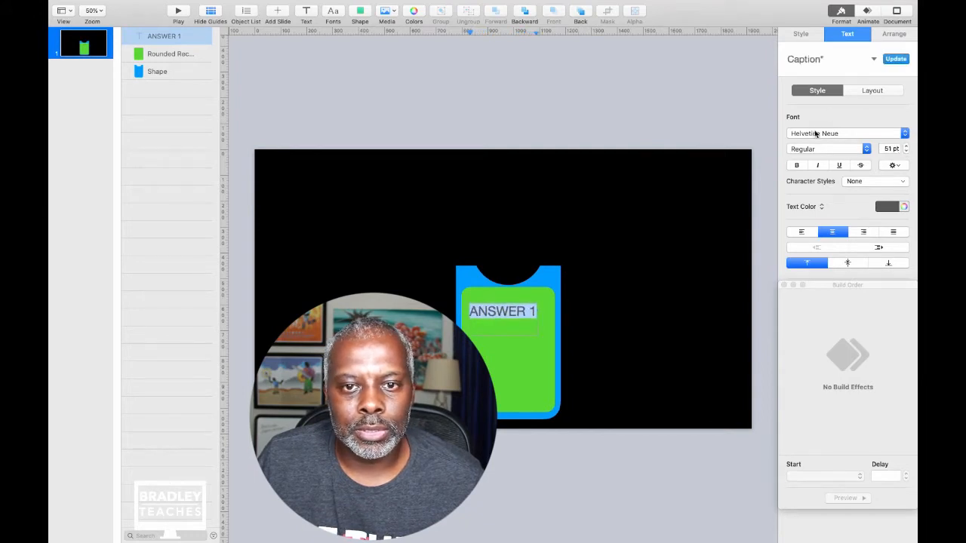
left_click(815, 138)
left_click(803, 95)
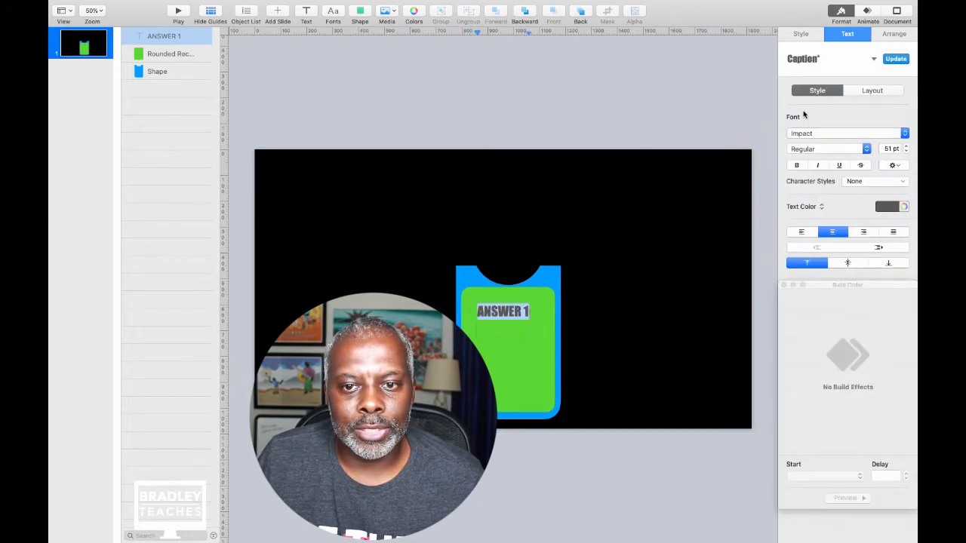
left_click(881, 208)
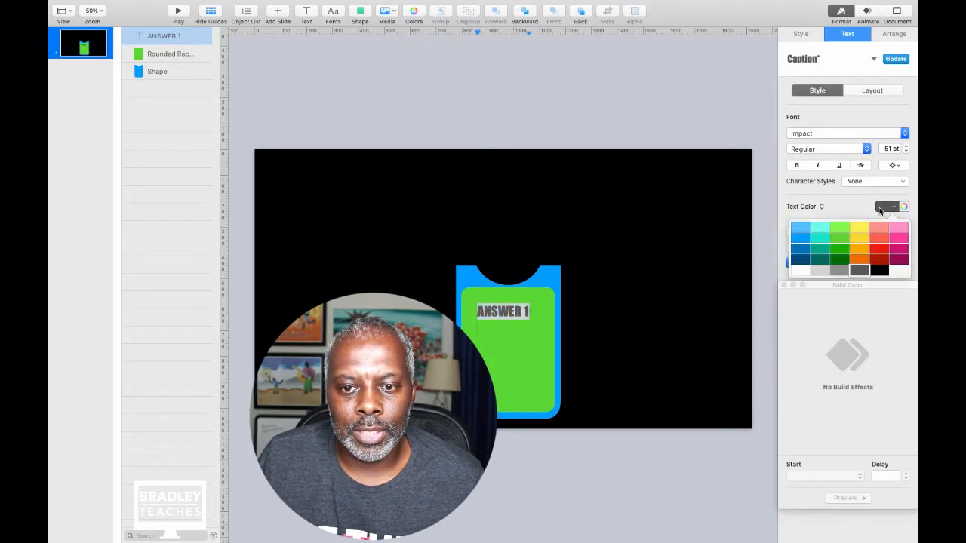
left_click(880, 270)
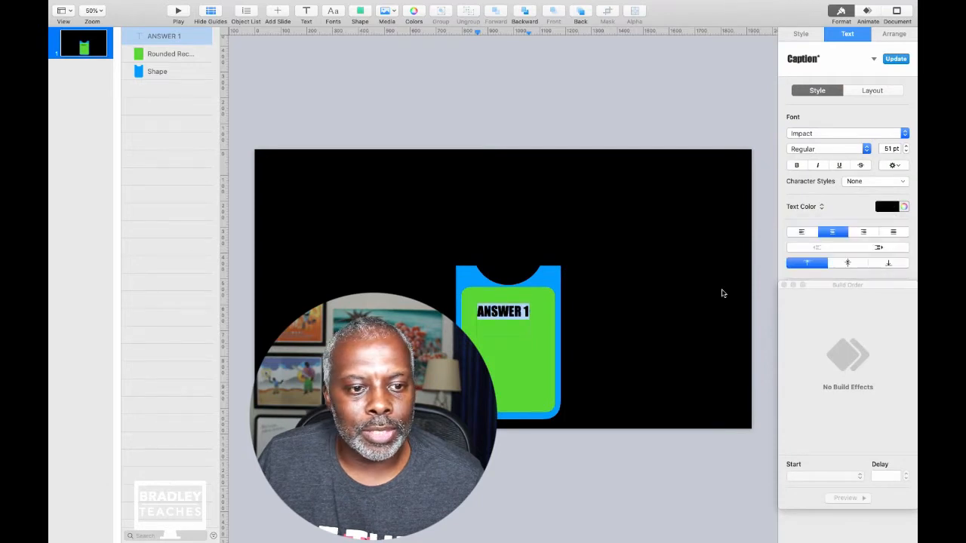
Widen the "ANSWER 1" text box on both sides to nearly the full width of the green rounded rectangle
left_click(527, 357)
left_click(521, 316)
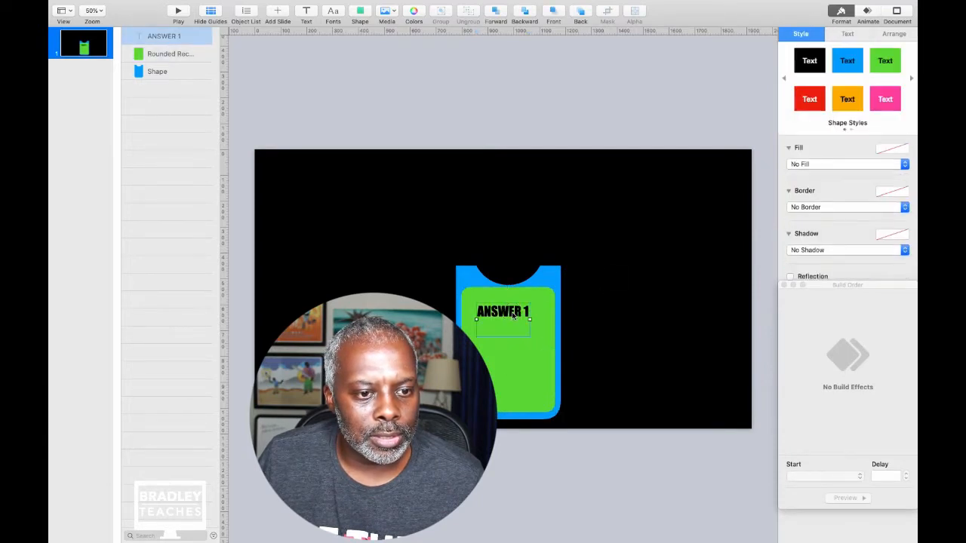
left_click_drag(526, 323, 550, 320)
left_click_drag(476, 322, 456, 322)
Copy the "ANSWER 1" line and paste it twice below in the same text box, with one blank line between entries
double_click(517, 315)
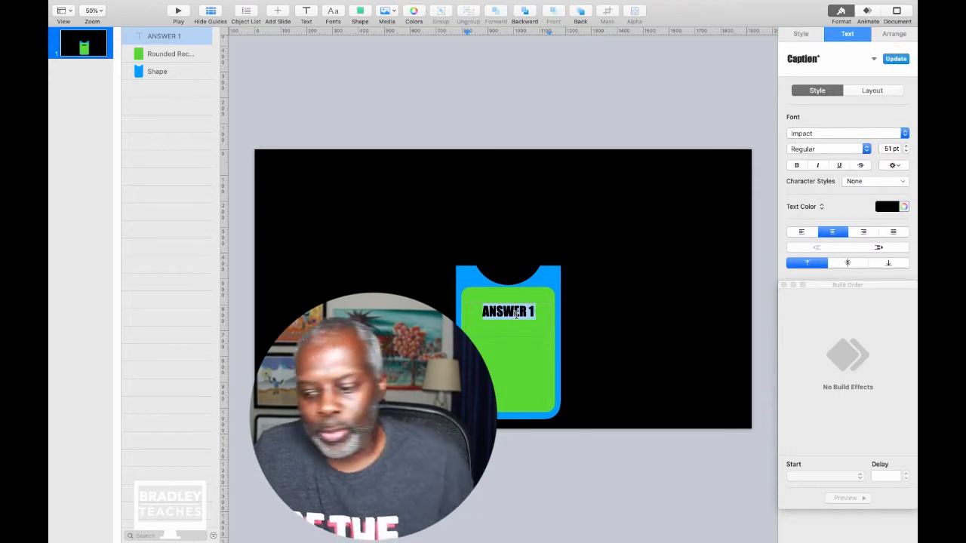
triple_click(531, 312)
key("ctrl+c")
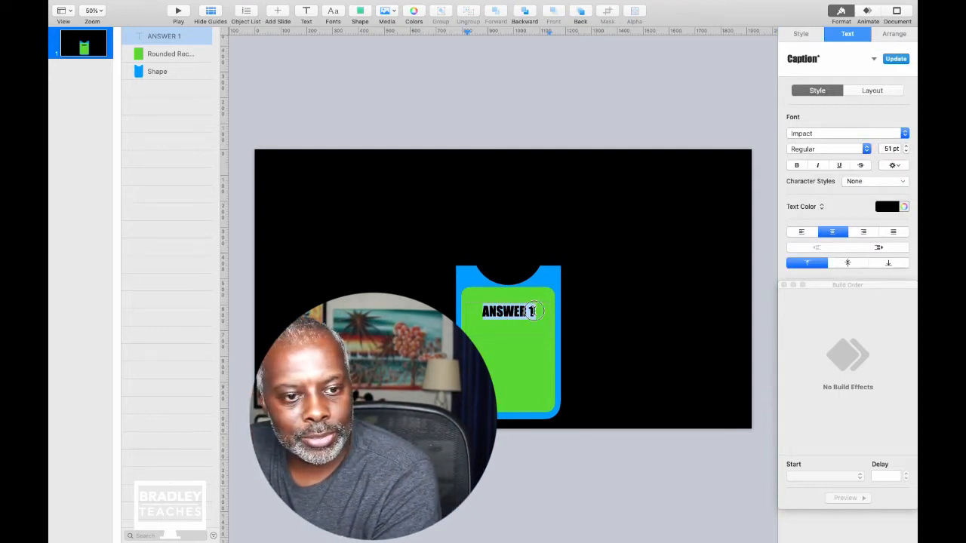
left_click(551, 315)
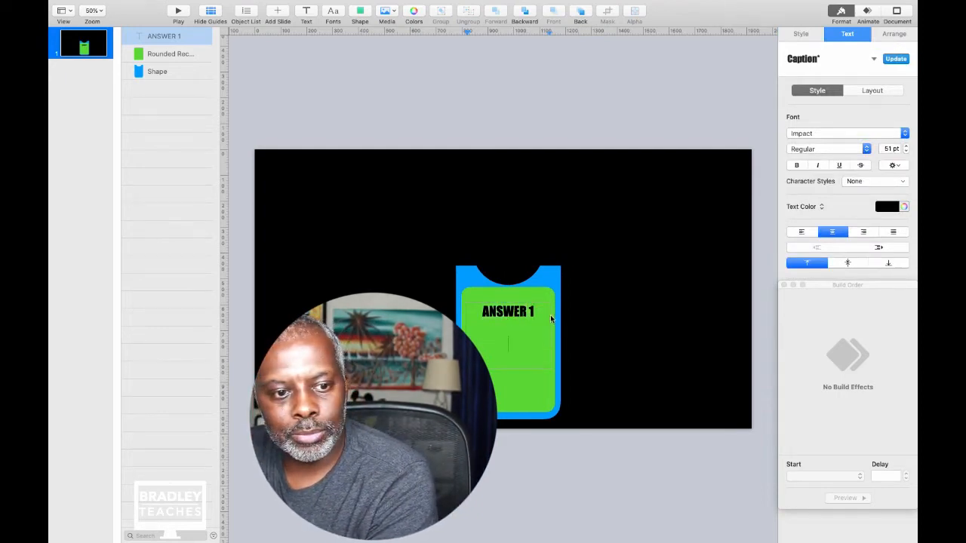
key("ctrl+v")
key("ctrl+v")
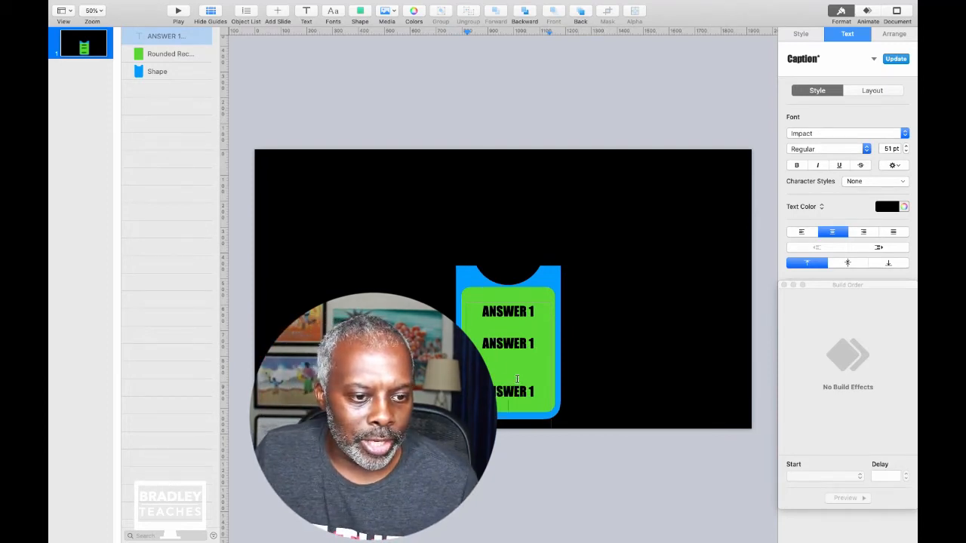
key("BackSpace")
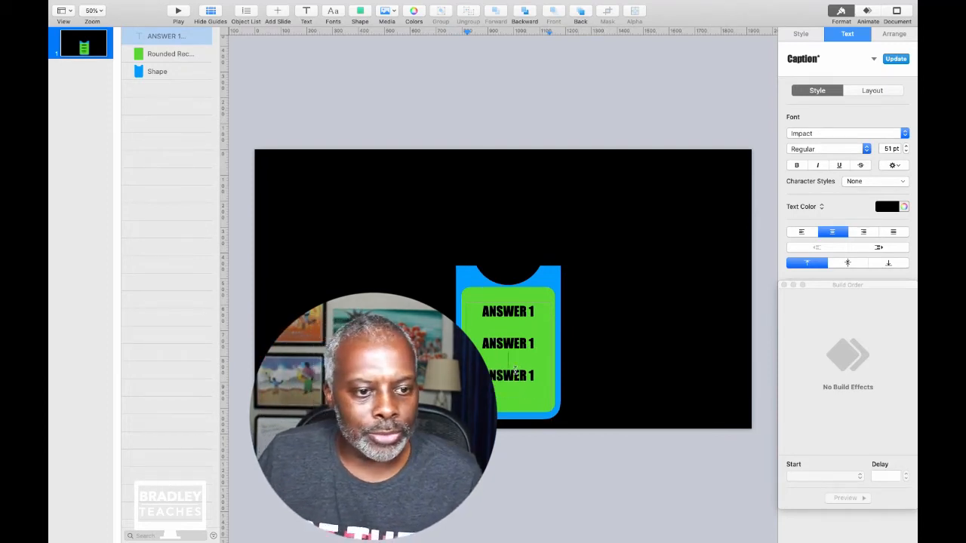
Renumber the two pasted lines so they read "ANSWER 2" and "ANSWER 3"
left_click(533, 343)
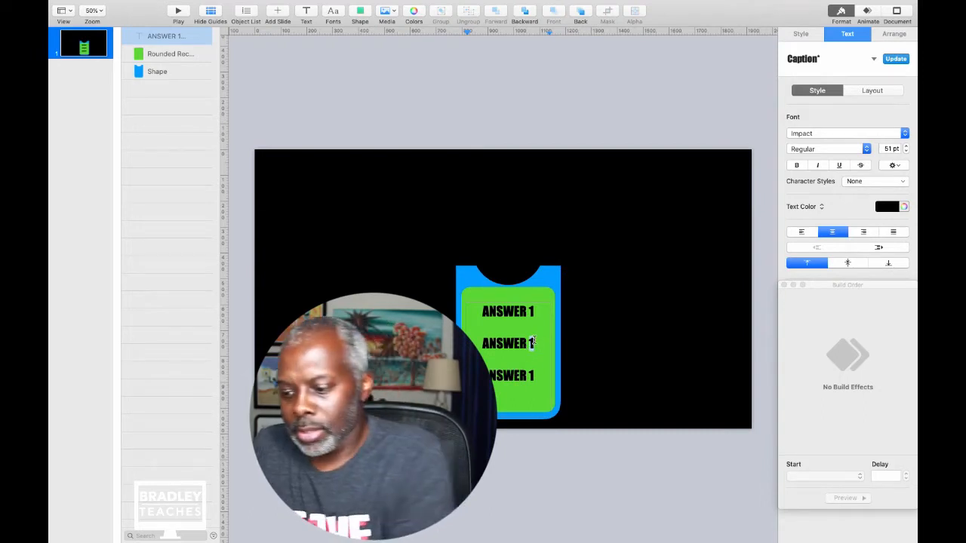
key("BackSpace")
type("2")
left_click(531, 375)
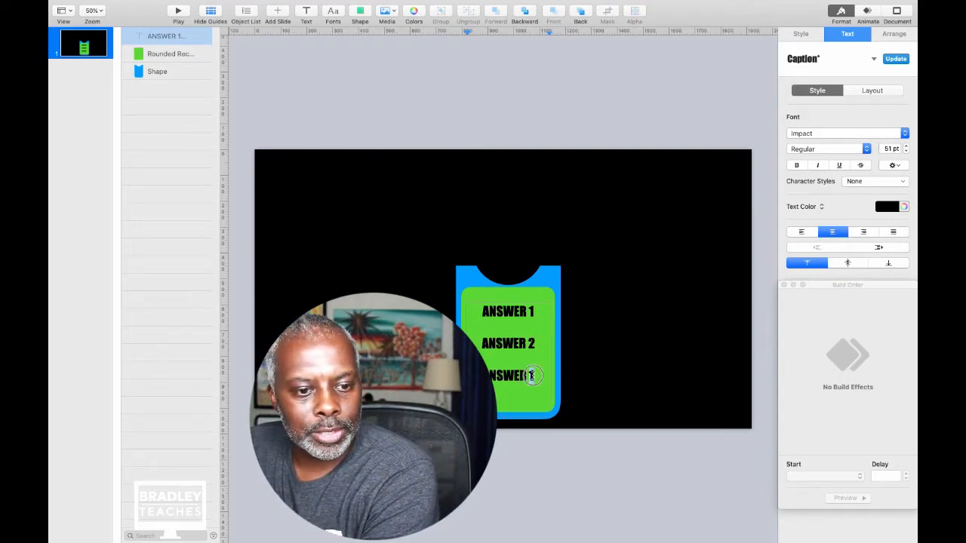
key("BackSpace")
type("2")
left_click(532, 375)
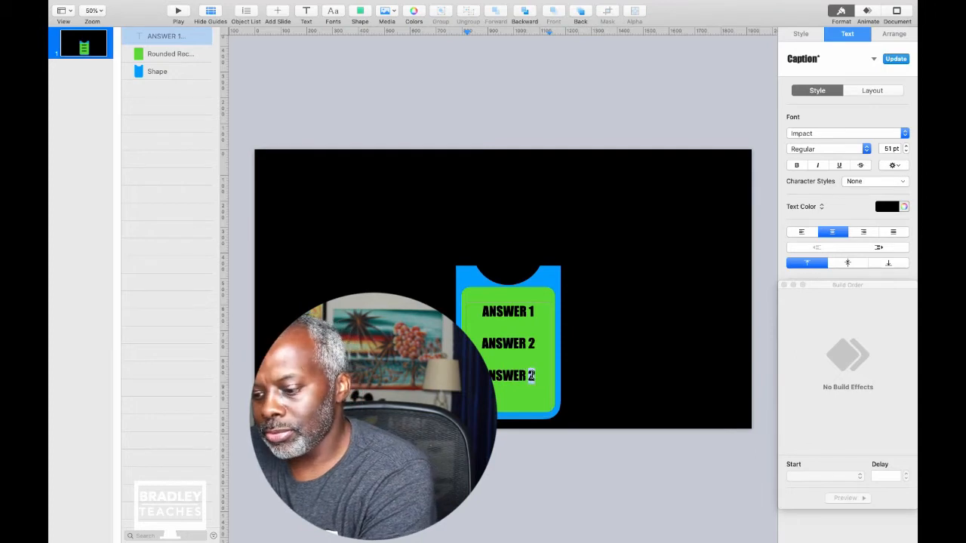
type("3")
Color the "ANSWER 2" line white and deselect the text
triple_click(499, 342)
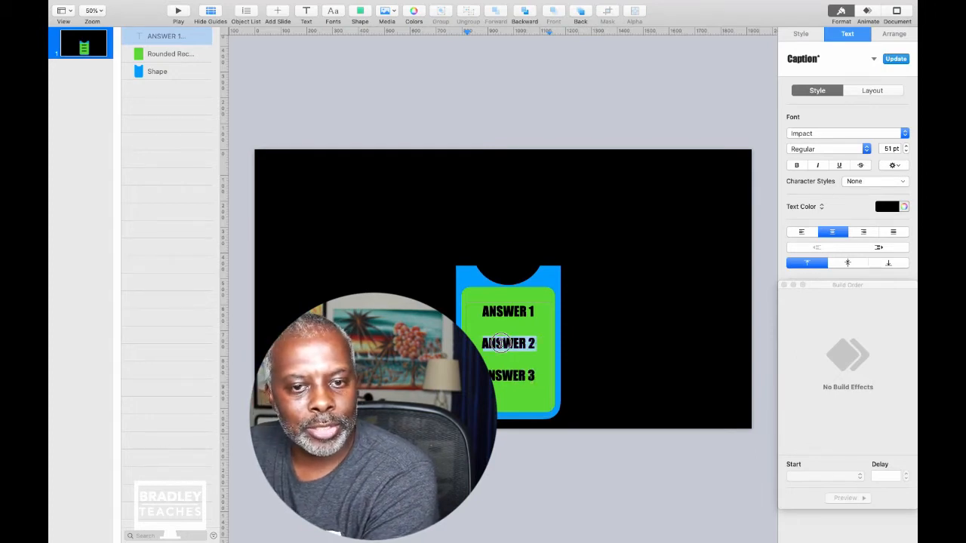
left_click(894, 208)
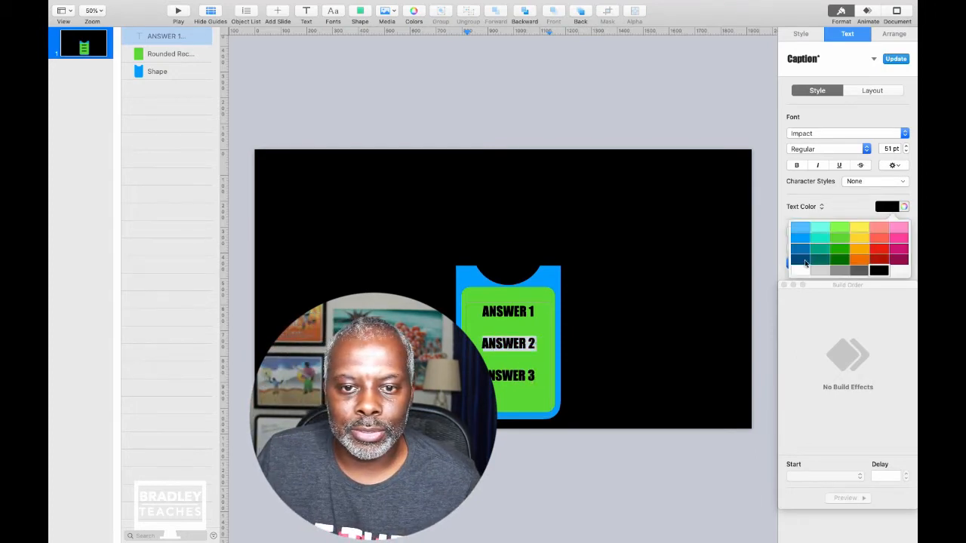
left_click(798, 272)
left_click(646, 126)
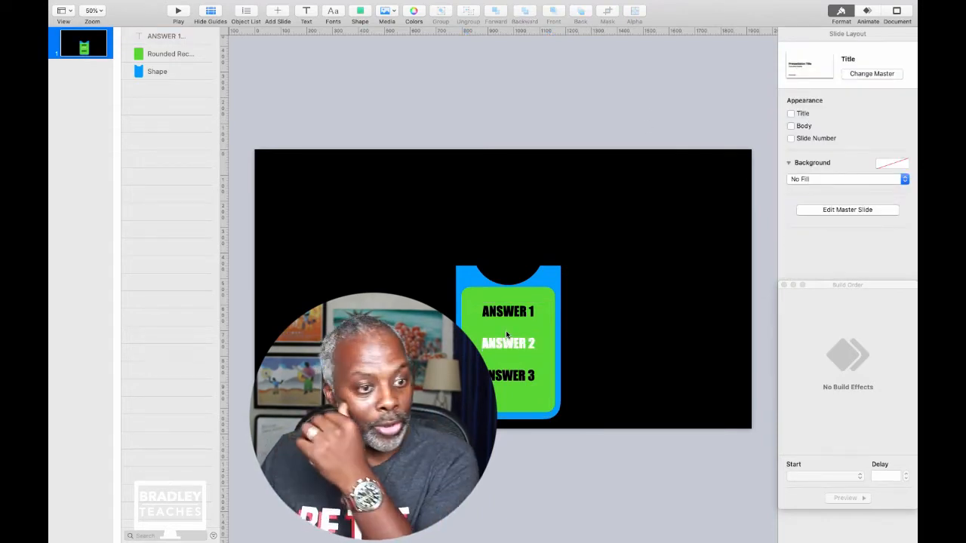
Group the answers text box with the green rounded rectangle and place the group behind the blue shape
left_click(167, 37)
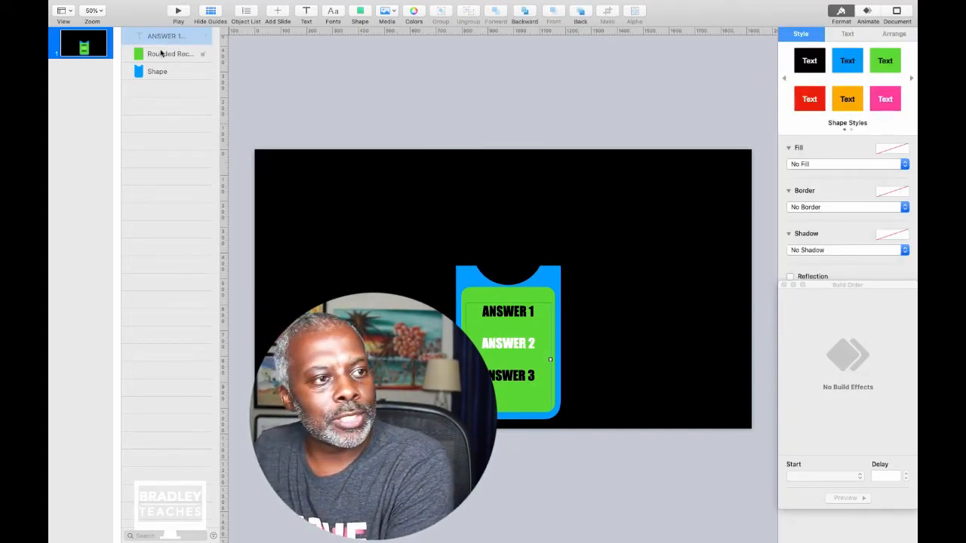
left_click(160, 55, "shift")
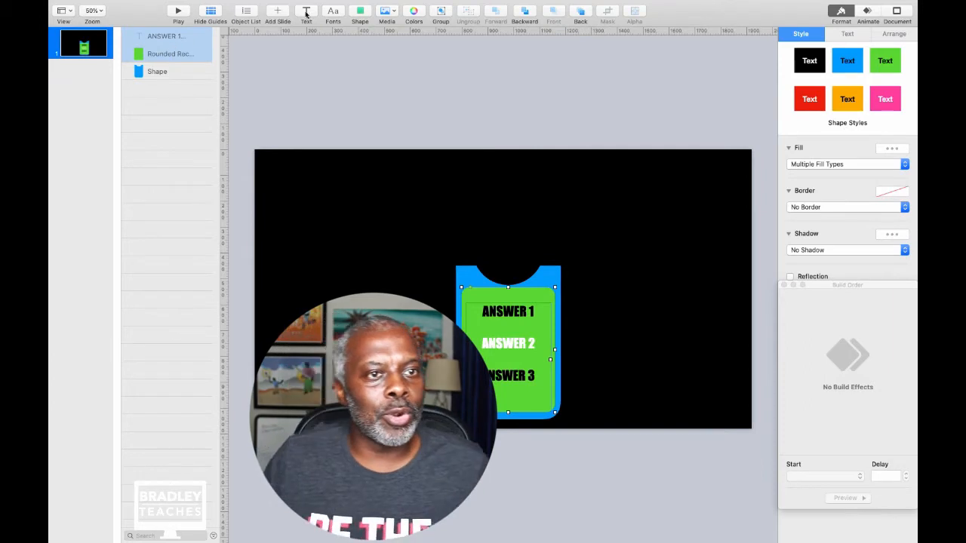
left_click(442, 11)
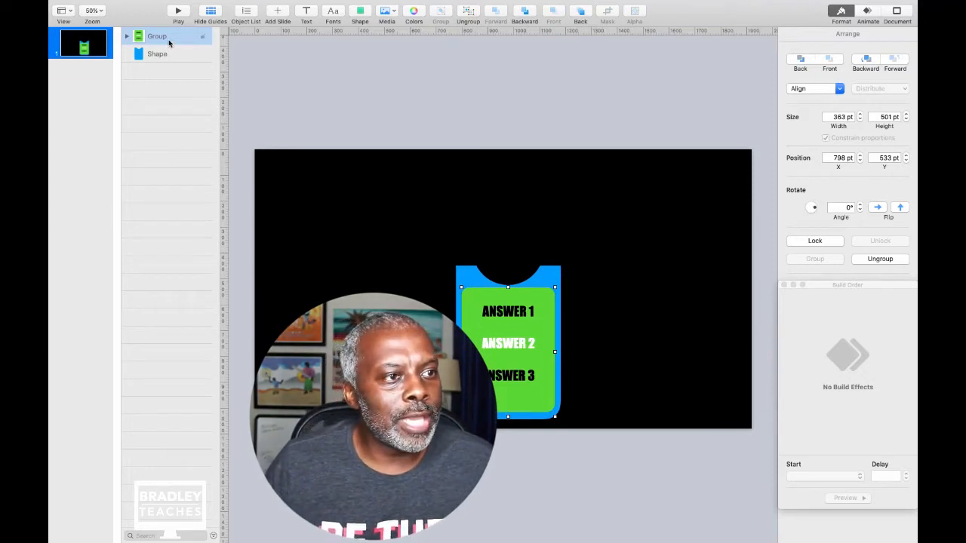
left_click_drag(170, 41, 168, 70)
left_click(299, 59)
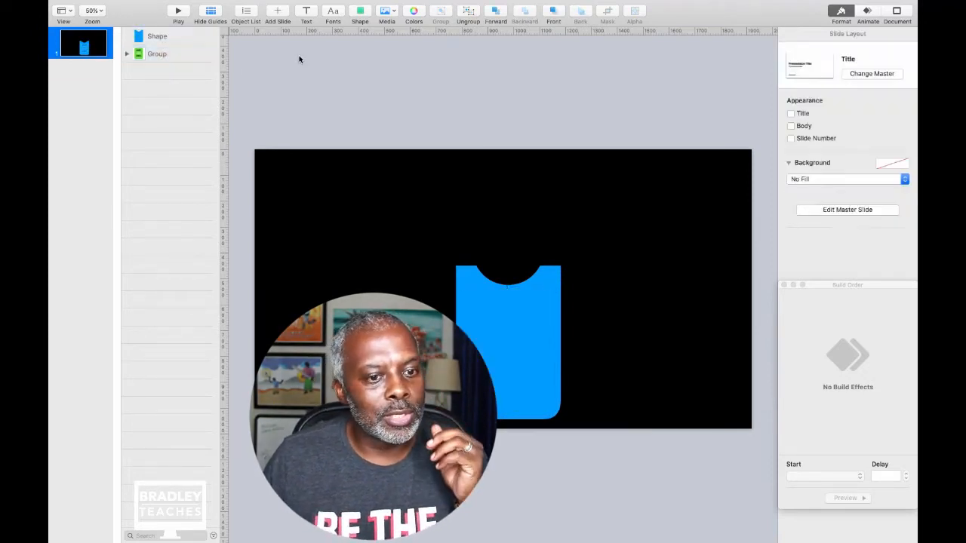
Add a text box over the blue shape reading "And the question is..."
left_click(306, 15)
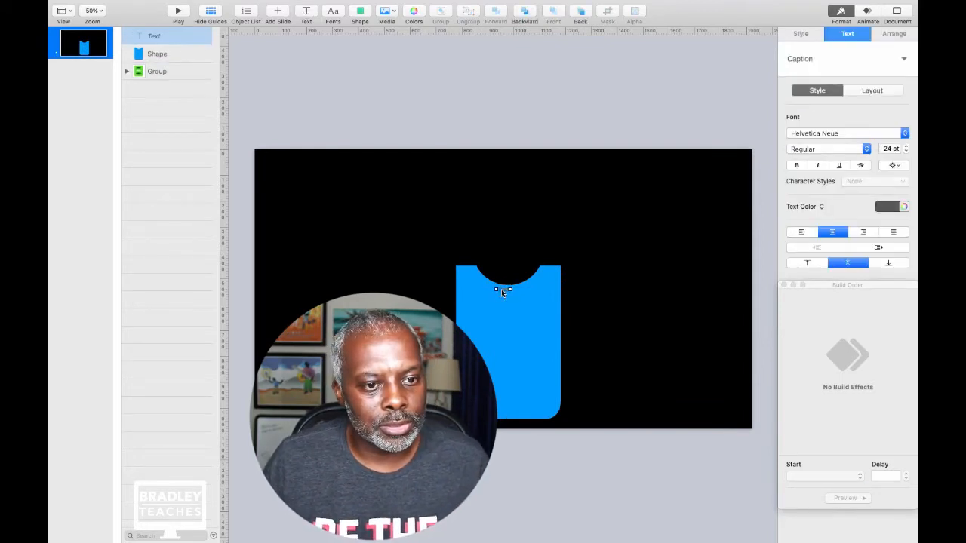
key("Escape")
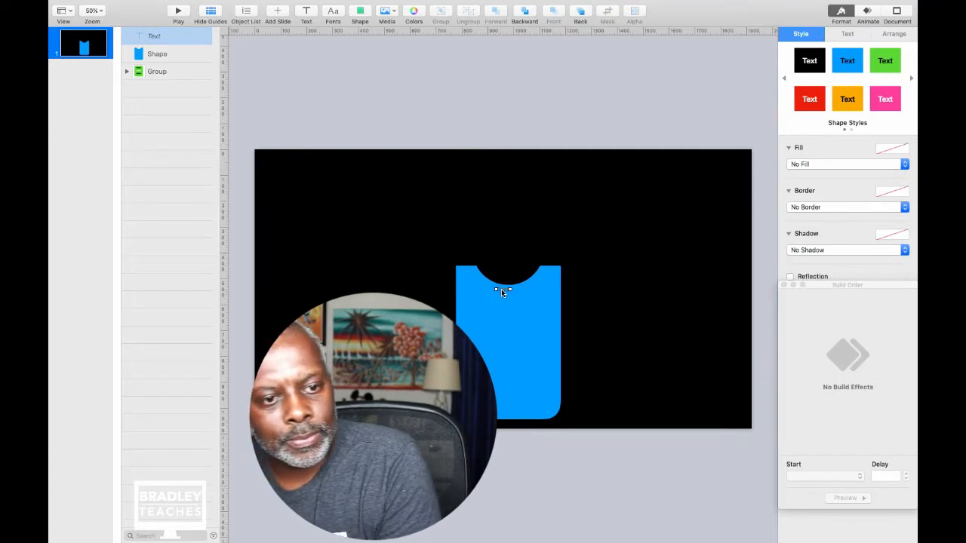
left_click(502, 290)
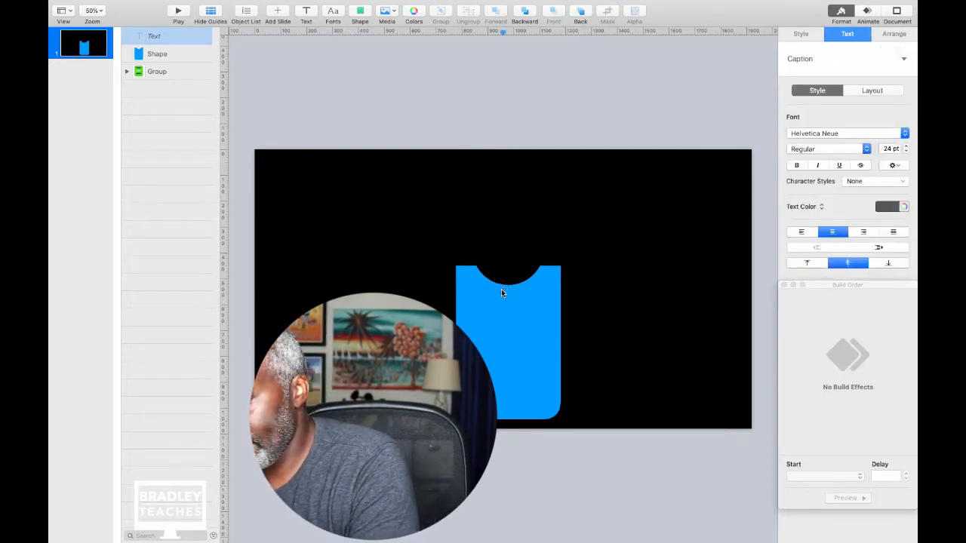
type("And the")
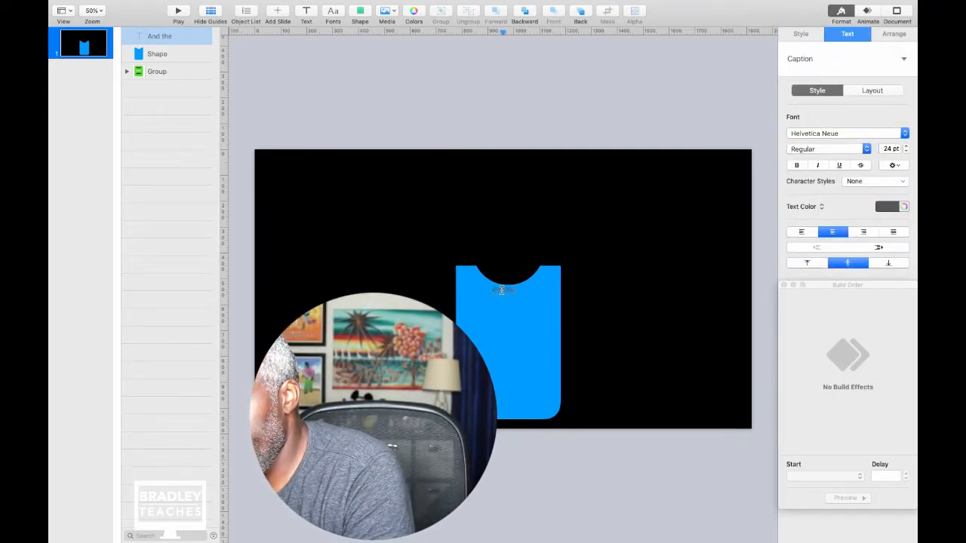
type(" question")
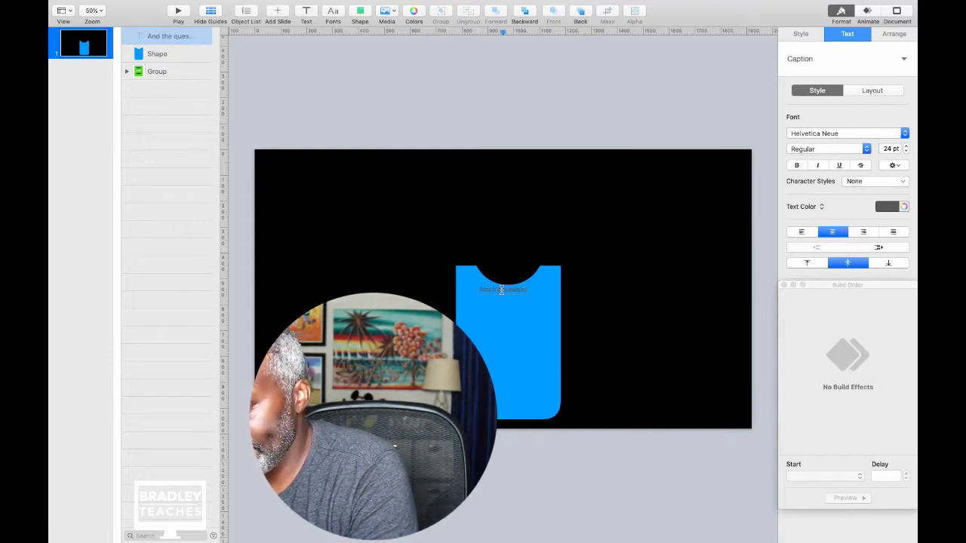
type(" is...")
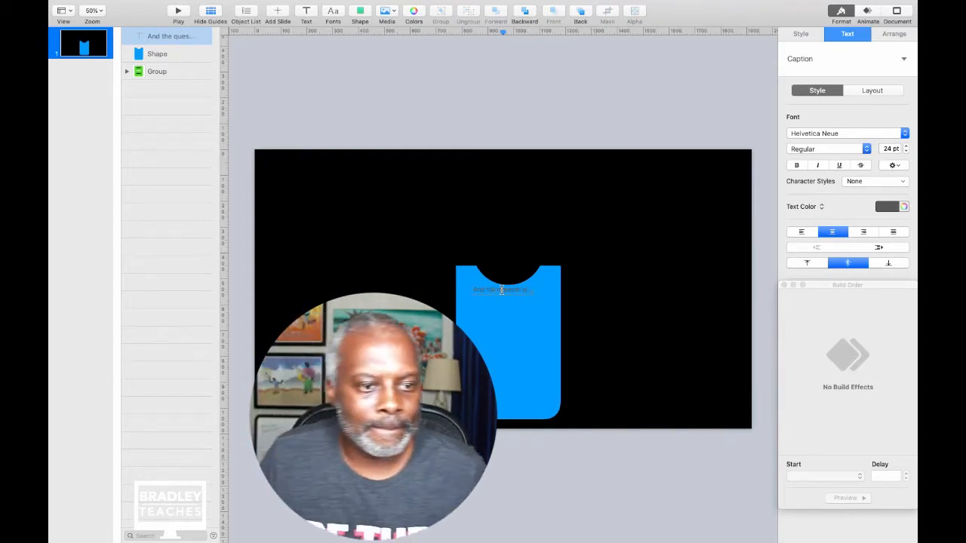
Set the "And the question is..." text in Futura Bold
triple_click(486, 289)
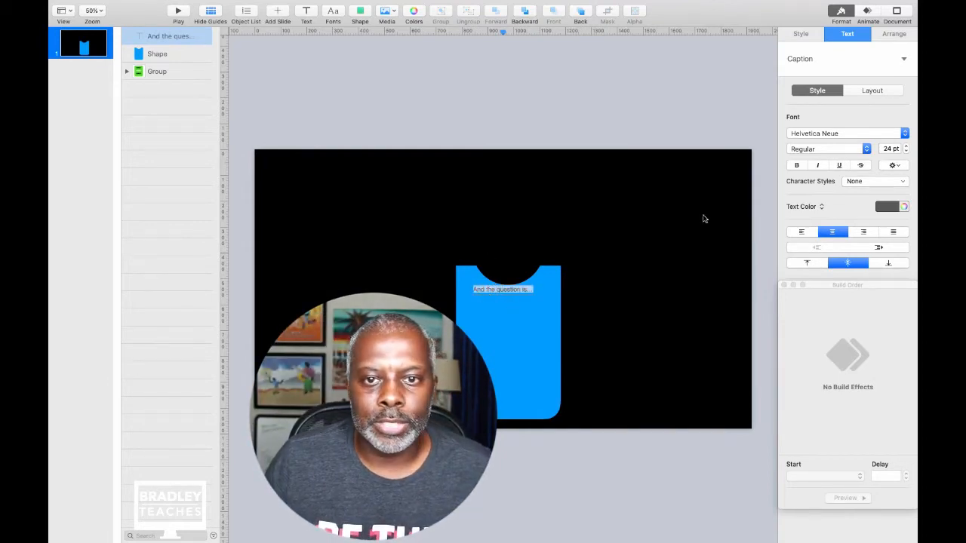
left_click(803, 133)
left_click(809, 135)
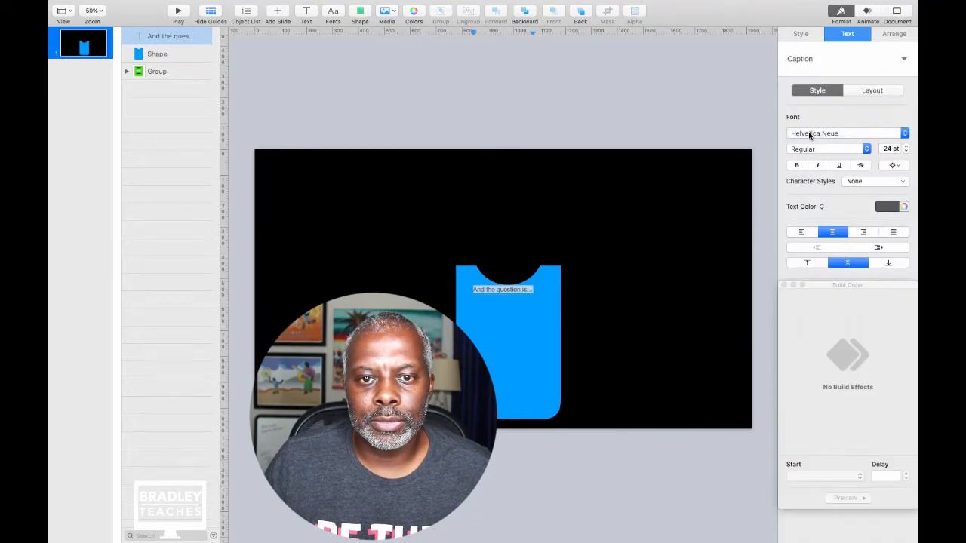
left_click(807, 134)
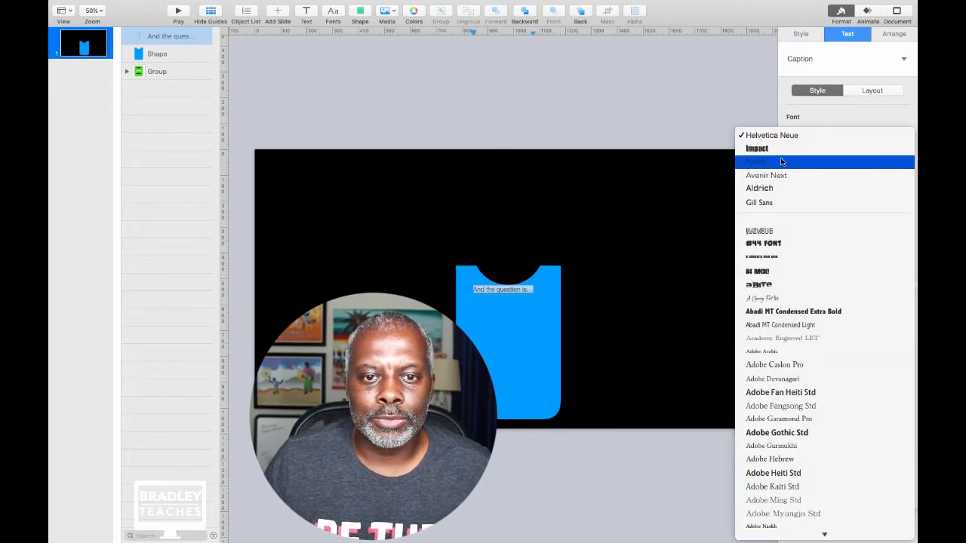
left_click(781, 161)
left_click(797, 149)
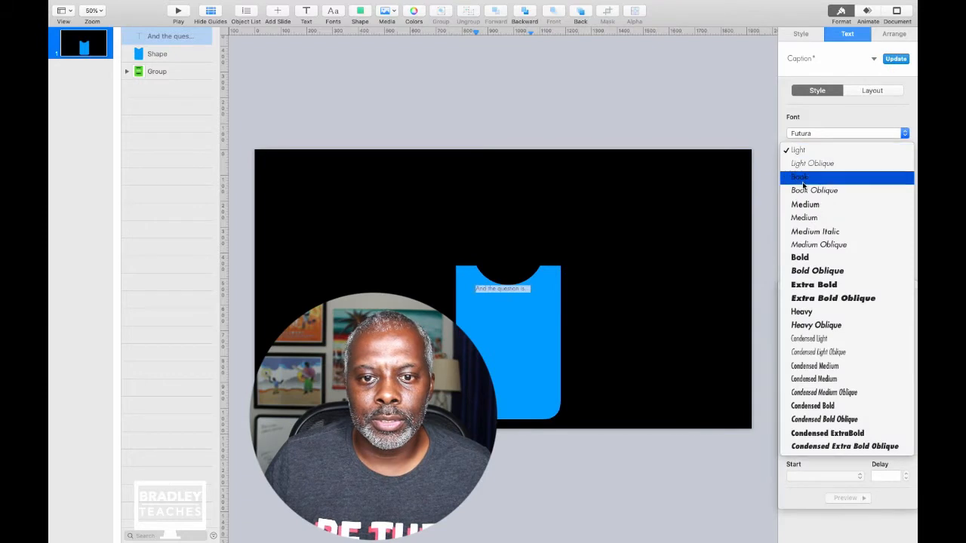
left_click(813, 257)
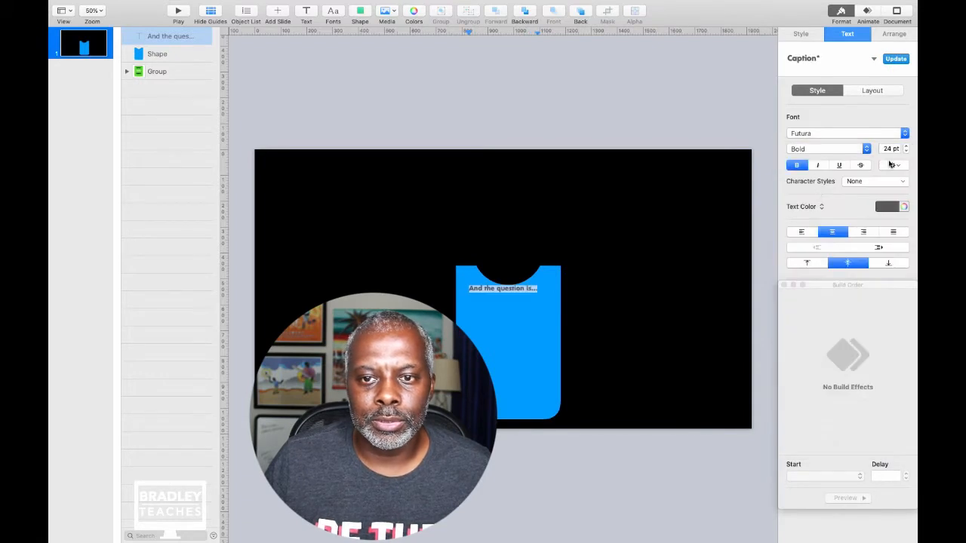
Enlarge the "And the question is..." text to 40 pt and color it white
left_click(906, 146)
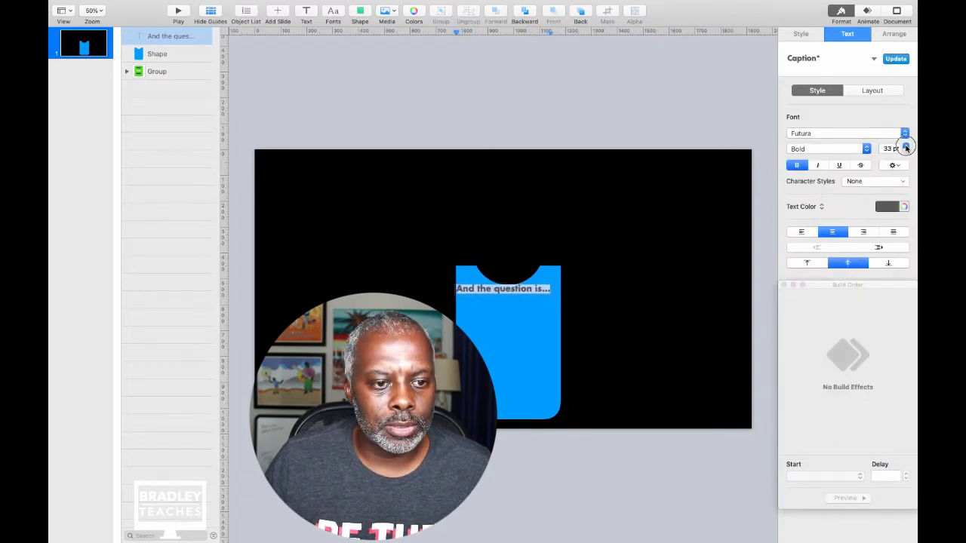
left_click(905, 146)
left_click(905, 145)
left_click(885, 206)
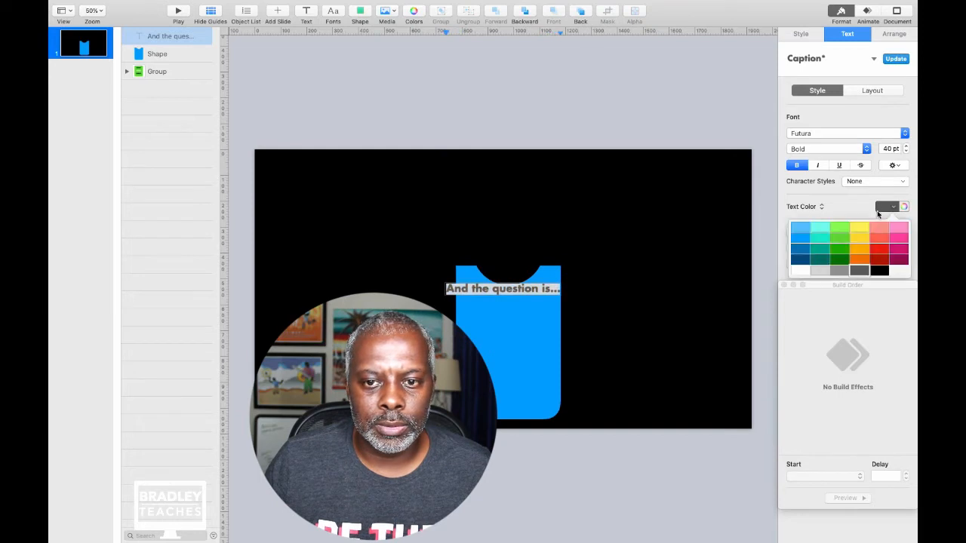
left_click(799, 271)
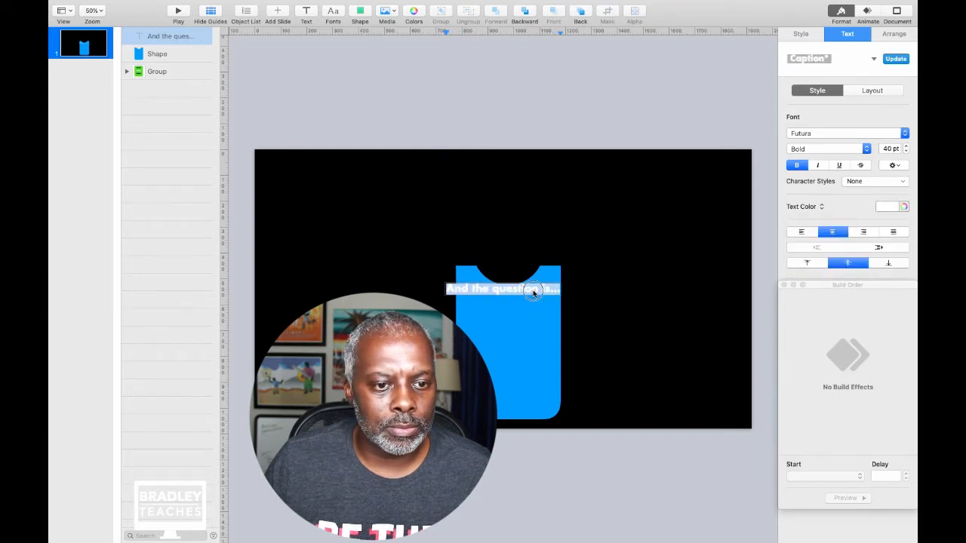
Narrow the "And the question is..." text box to wrap onto two lines and place it in the middle of the blue shape
left_click(500, 327)
left_click(479, 289)
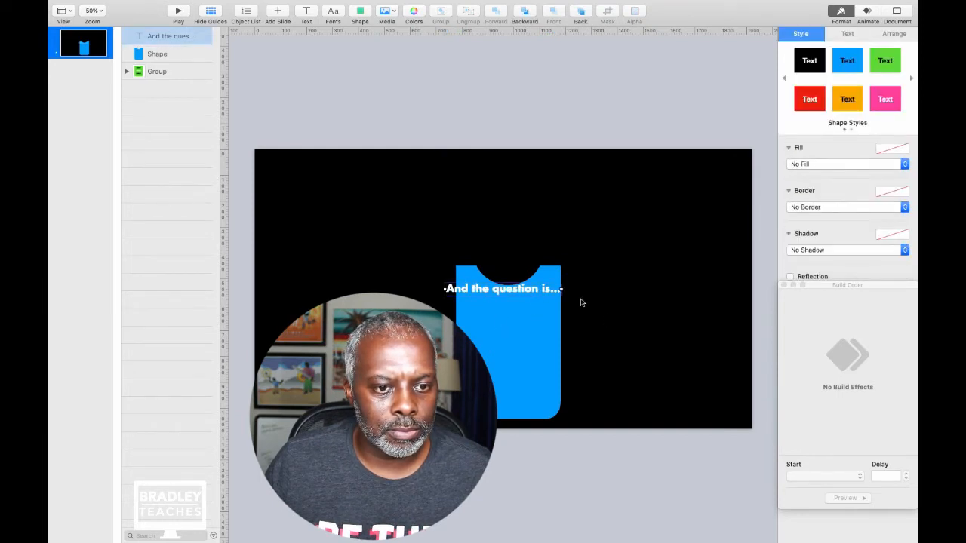
left_click_drag(562, 292, 511, 346)
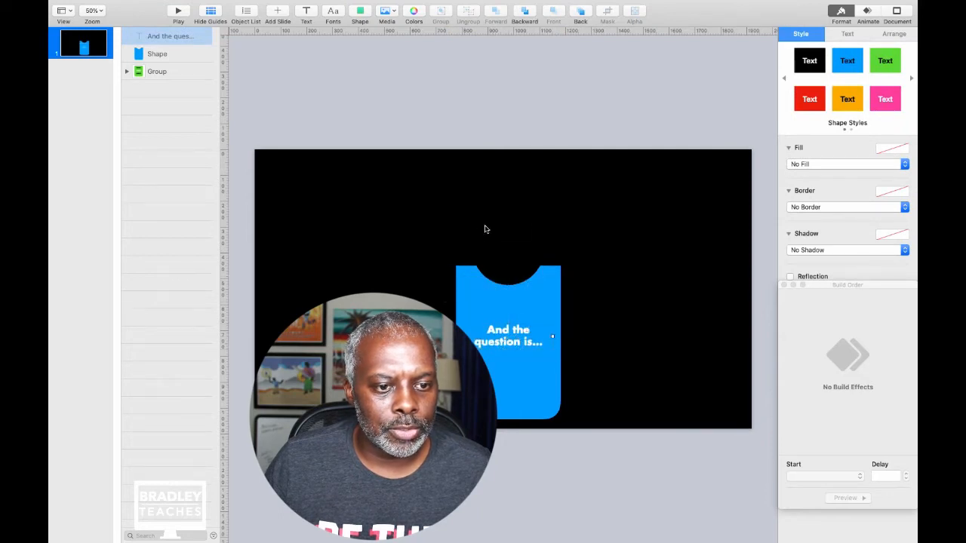
left_click(486, 226)
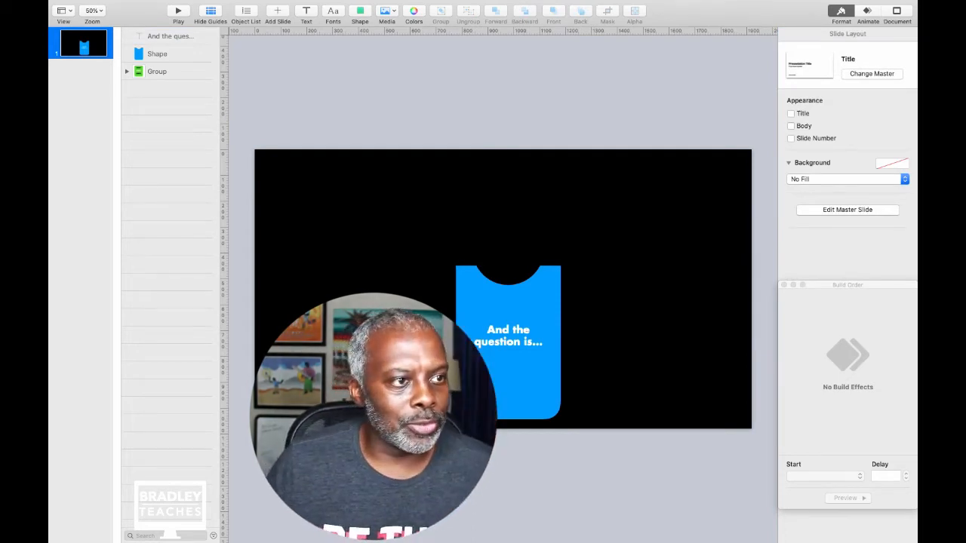
left_click(499, 342)
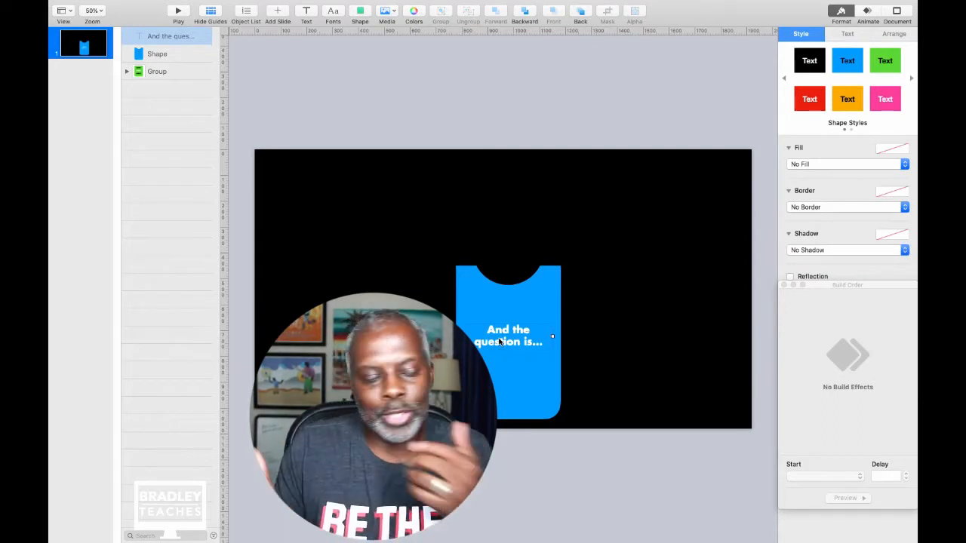
left_click(153, 56)
left_click(156, 74)
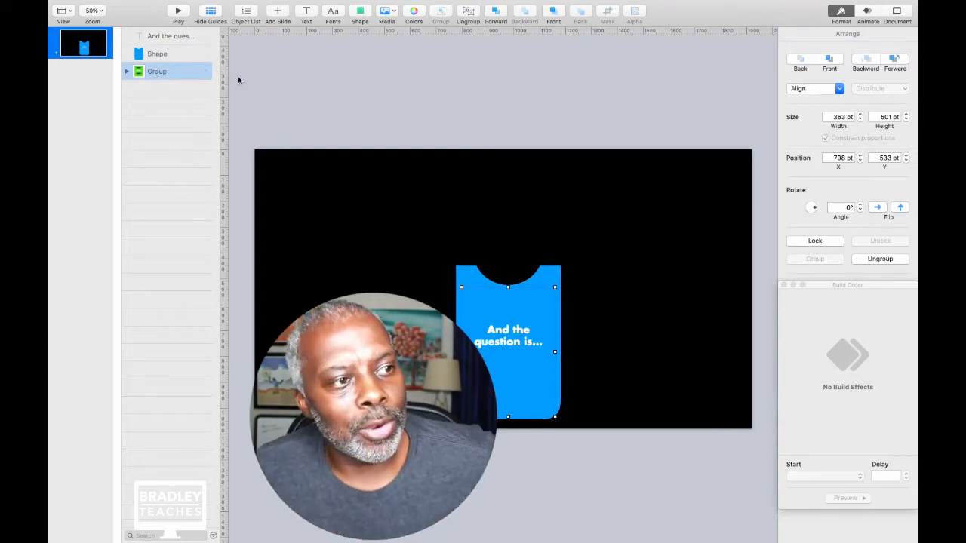
left_click(156, 114)
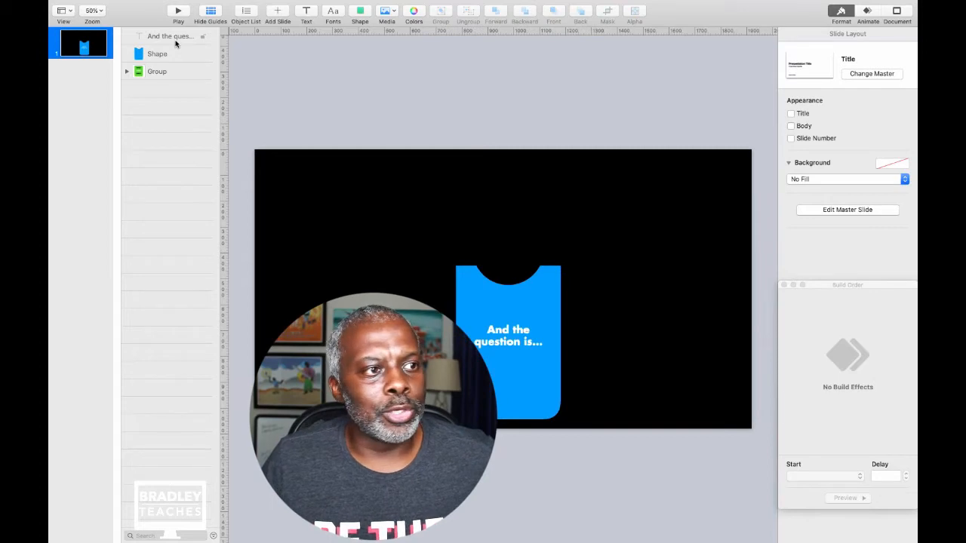
Add a Wipe build-in effect to the "And the question is..." text
left_click(170, 36)
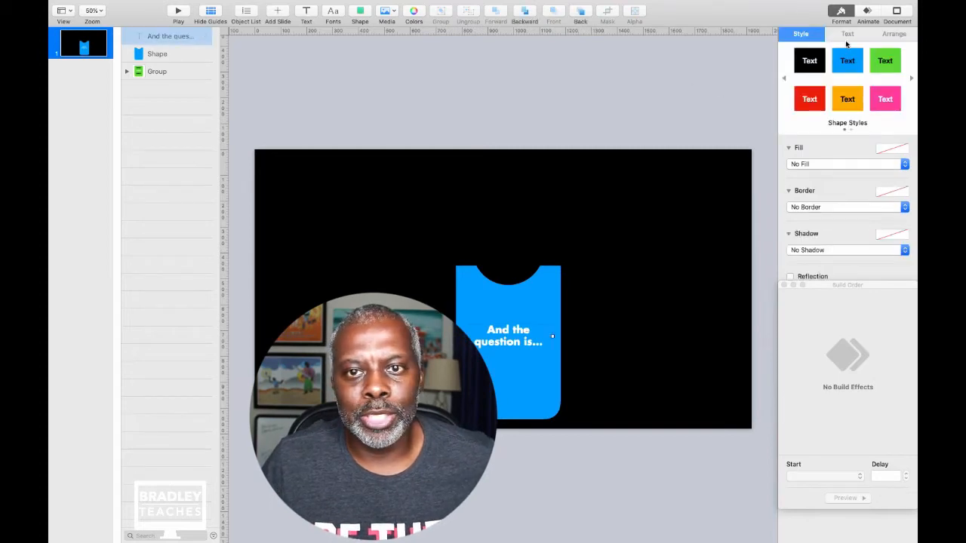
left_click(867, 12)
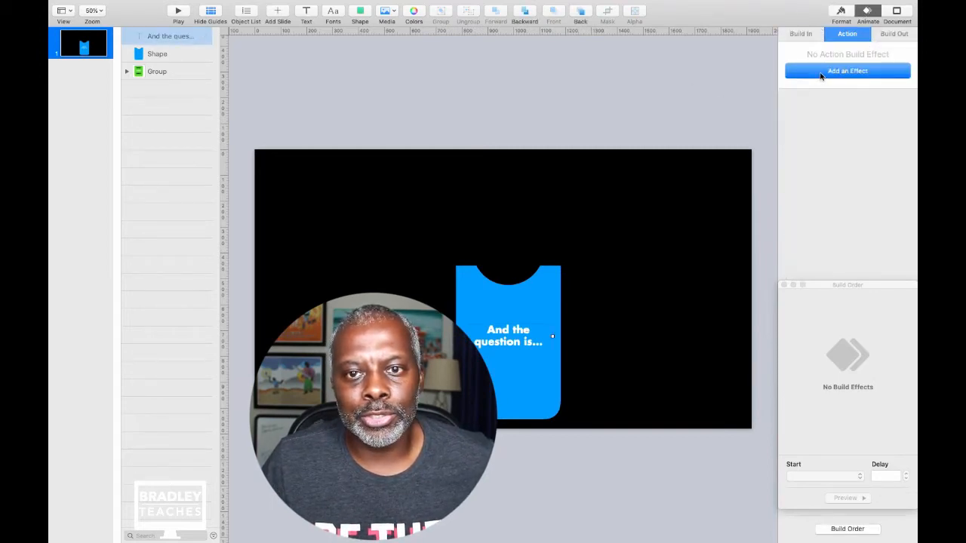
left_click(821, 73)
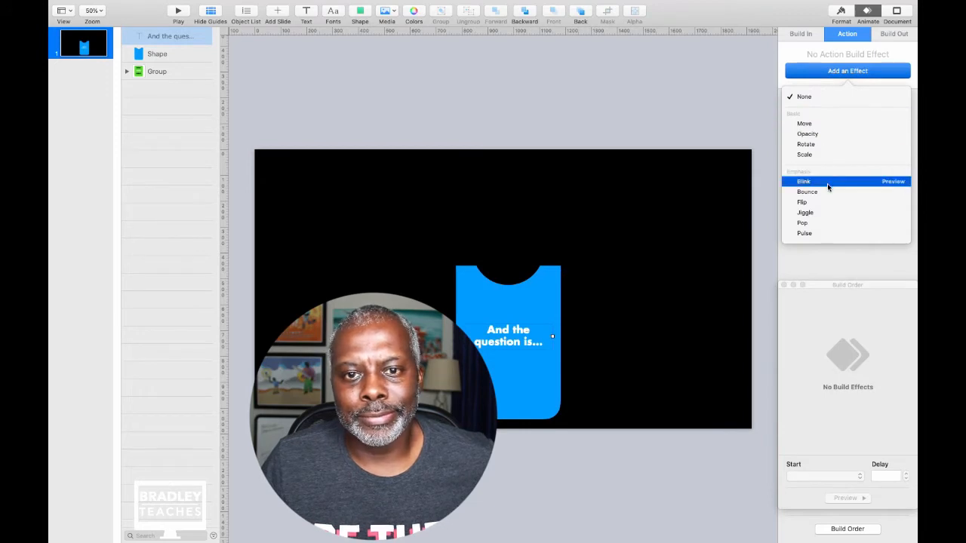
left_click(802, 36)
left_click(802, 35)
left_click(830, 75)
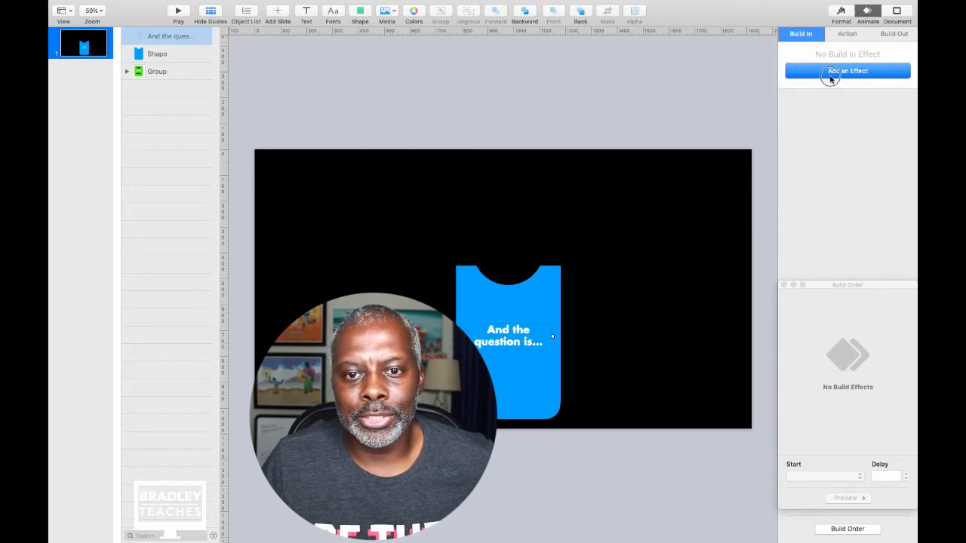
left_click(820, 145)
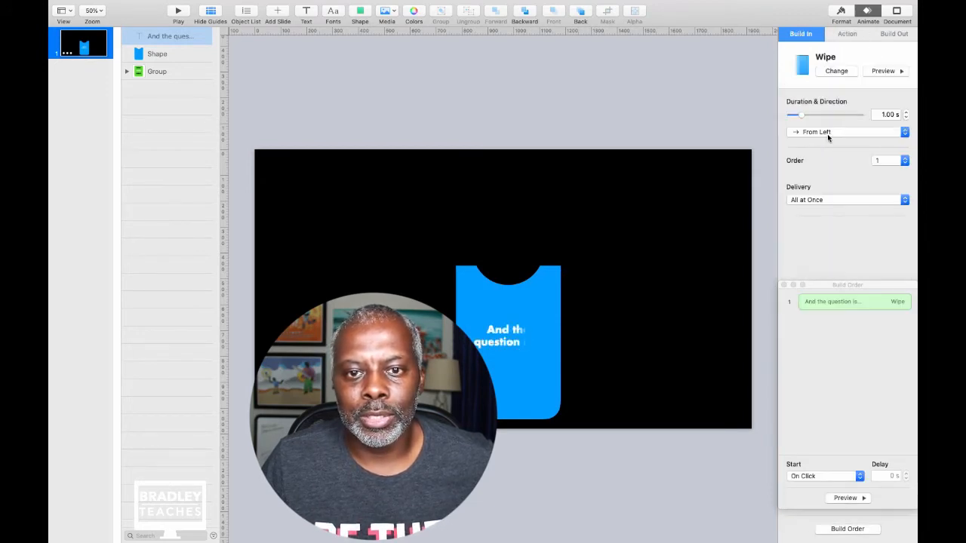
Set the question text's Wipe to run From Top with a 0.60 s duration and preview it
left_click(827, 134)
left_click(830, 155)
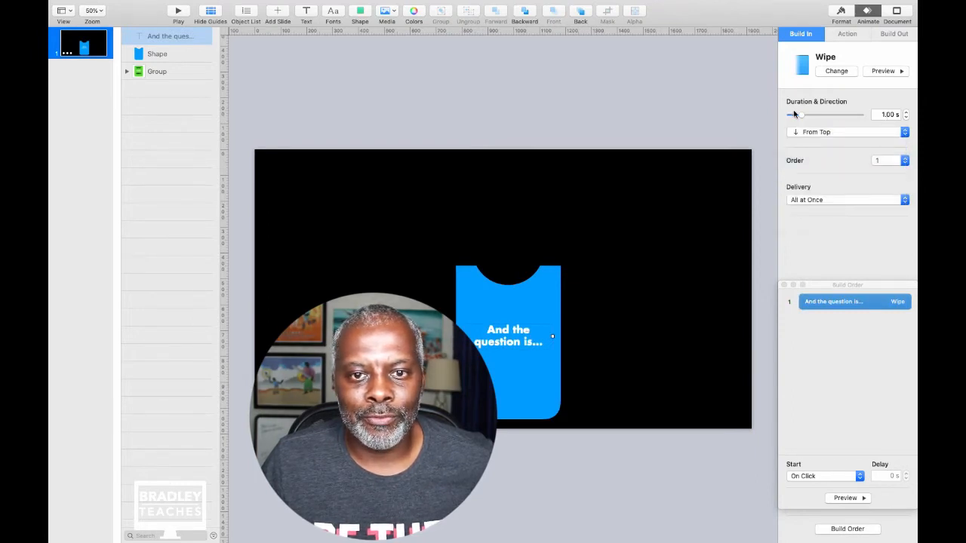
left_click_drag(794, 114, 799, 114)
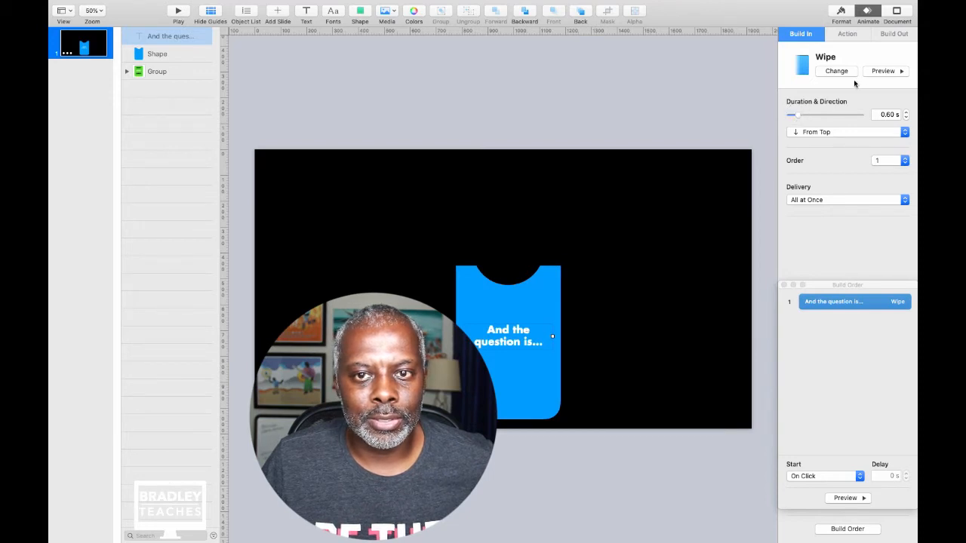
left_click(875, 72)
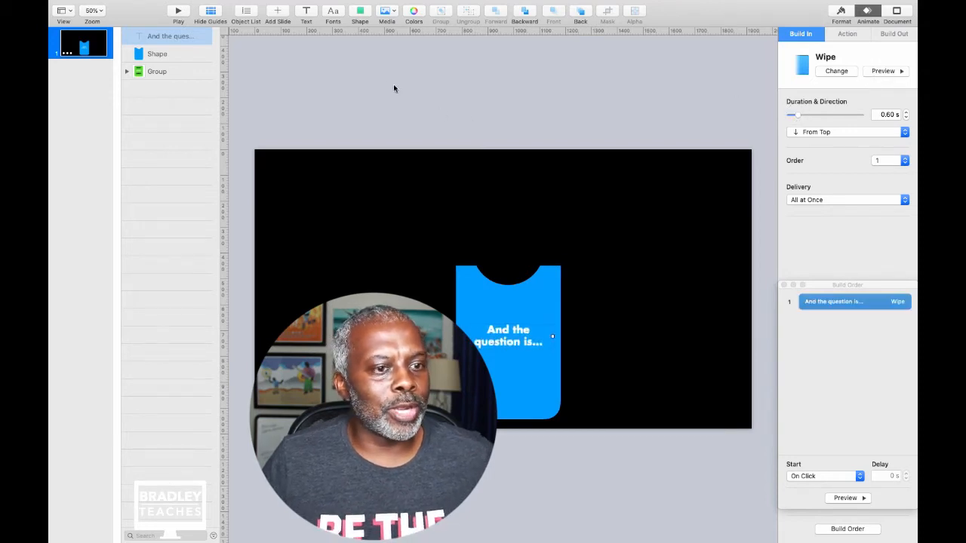
left_click(340, 88)
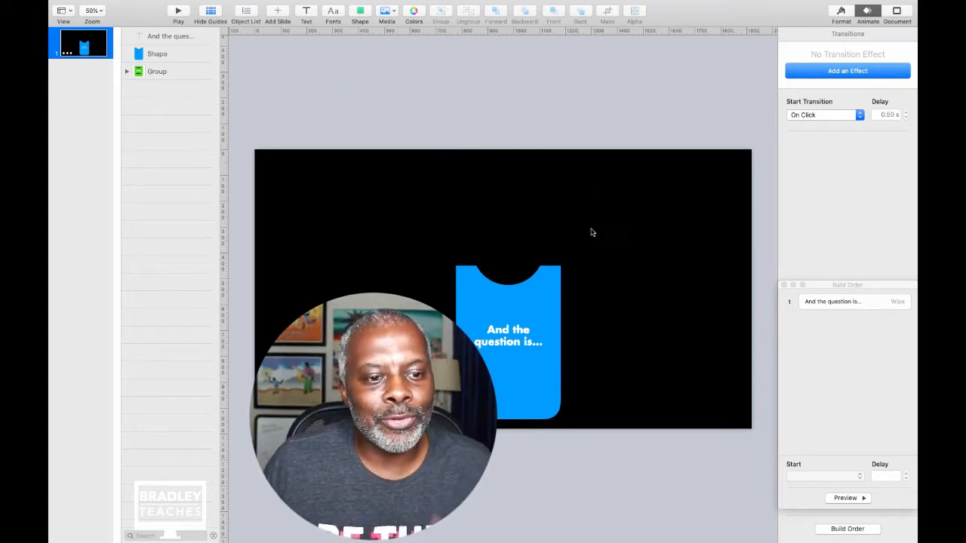
Bring the answer group in front of the blue shape and add a Move action raising it to X 798 pt, Y 334 pt
left_click(181, 72)
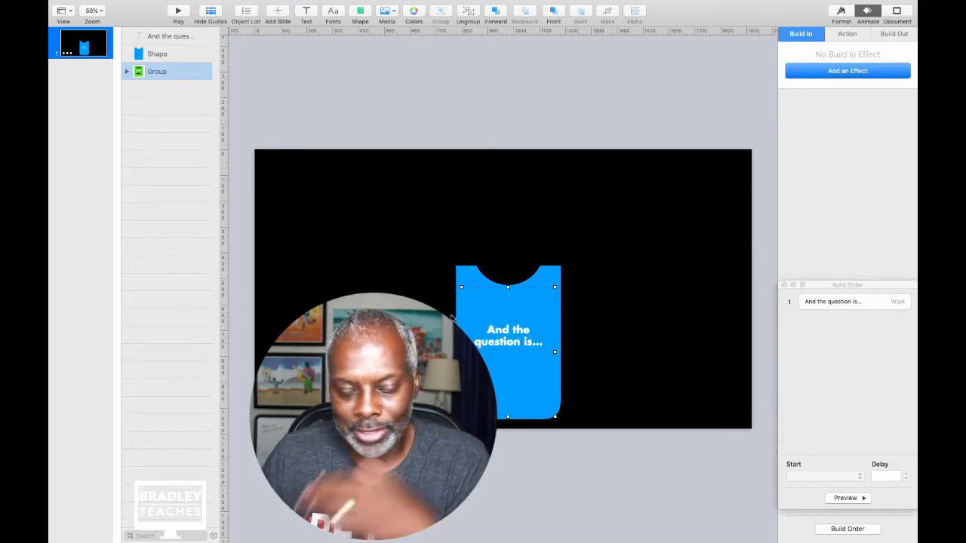
left_click_drag(161, 69, 172, 50)
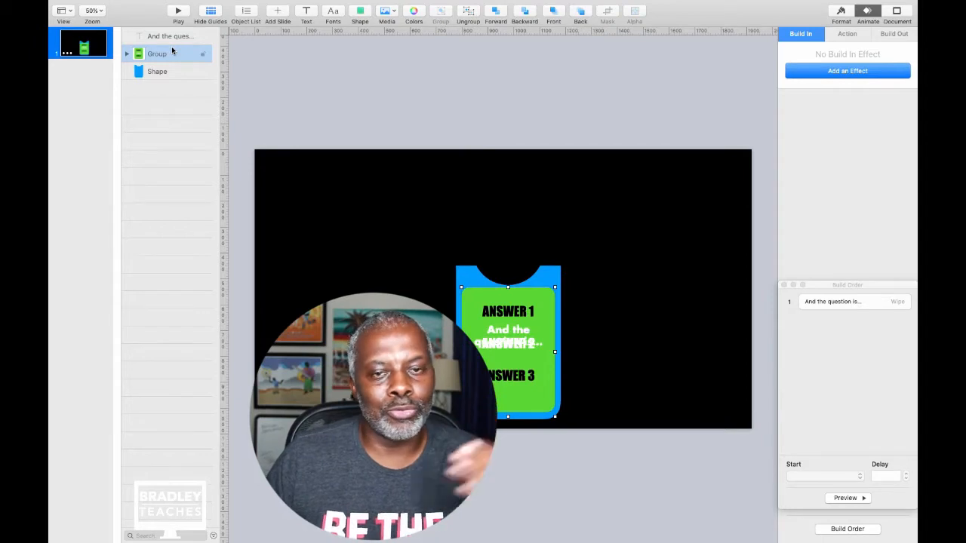
left_click(848, 37)
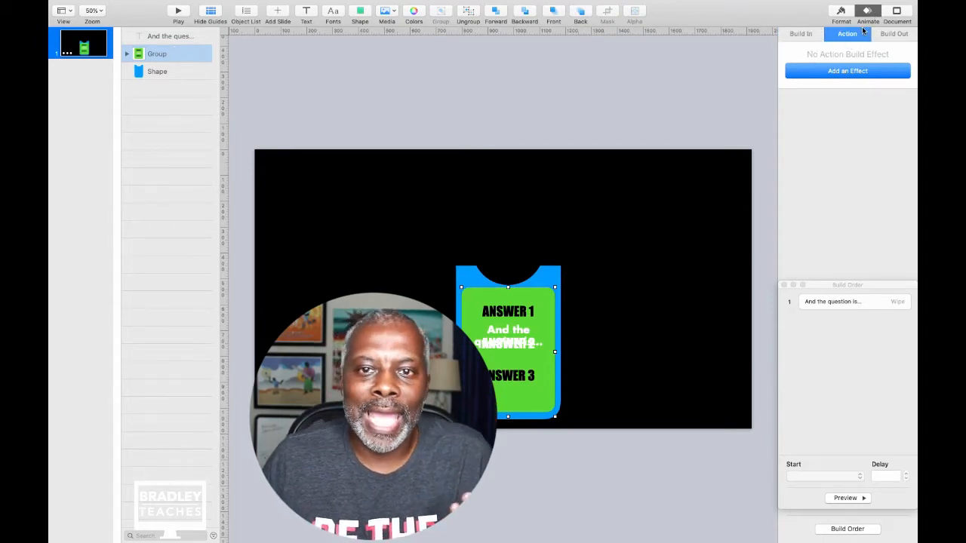
left_click(856, 68)
left_click(822, 129)
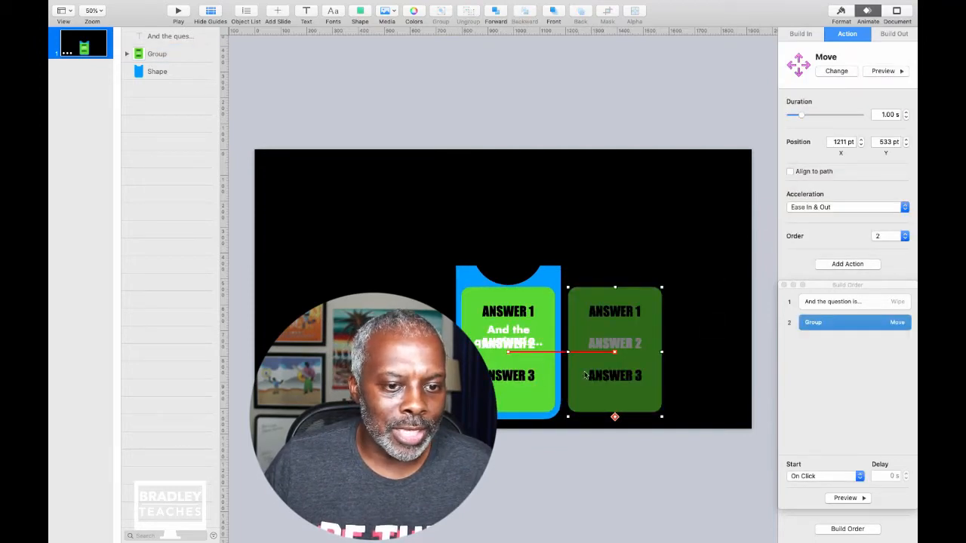
left_click_drag(617, 357, 507, 300)
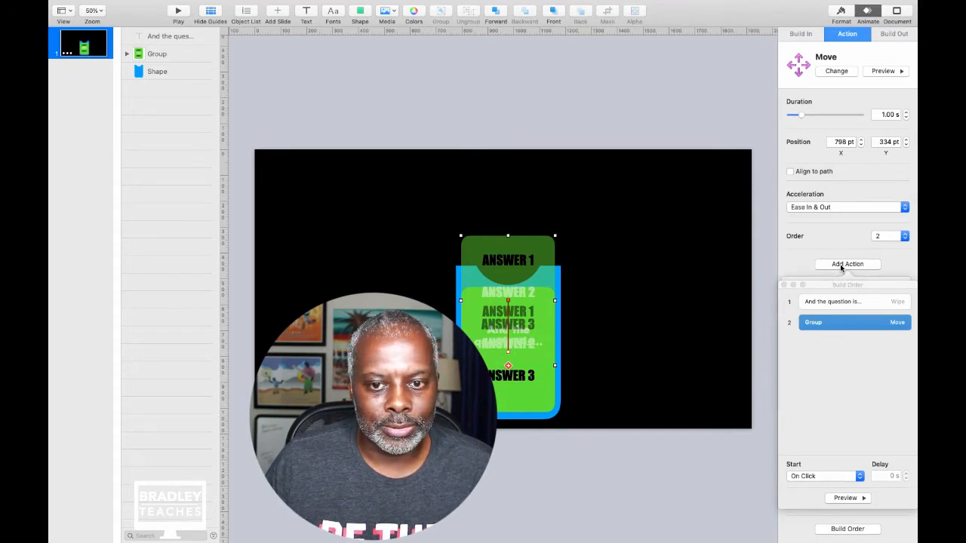
Add a second Move action to the answer group, raising it to X 797 pt, Y 210 pt
left_click_drag(874, 290, 686, 426)
left_click(804, 299)
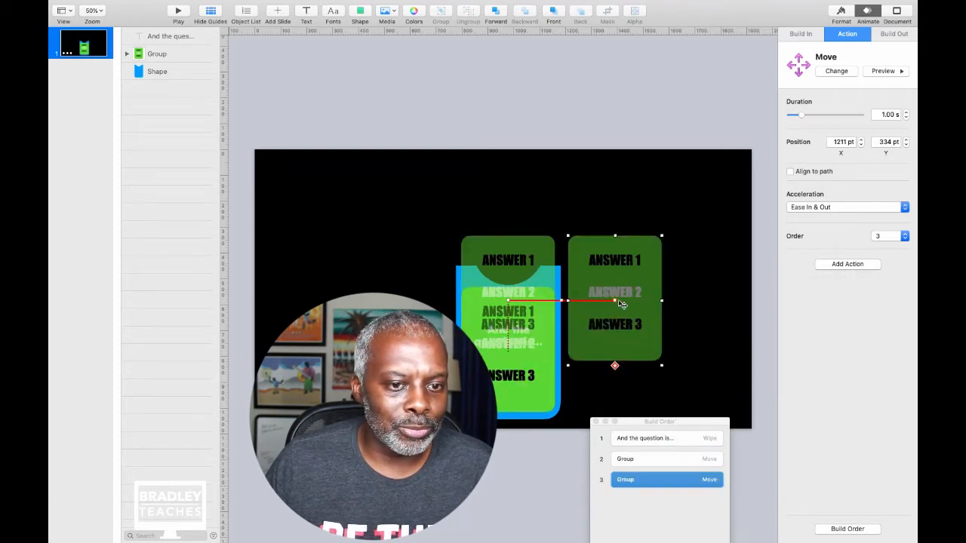
left_click_drag(618, 303, 508, 266)
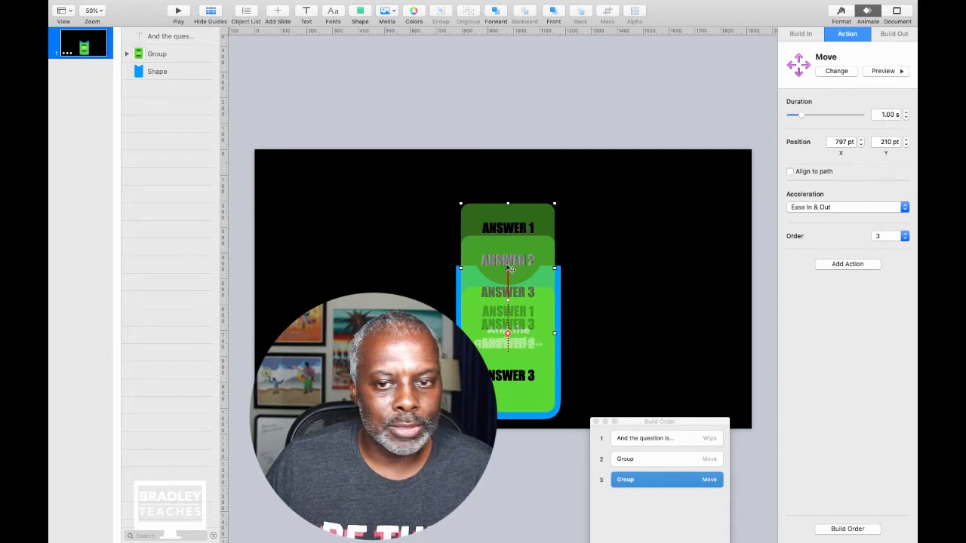
Add a third Move action to the answer group, raising it to X 797 pt, Y 90 pt
left_click(834, 266)
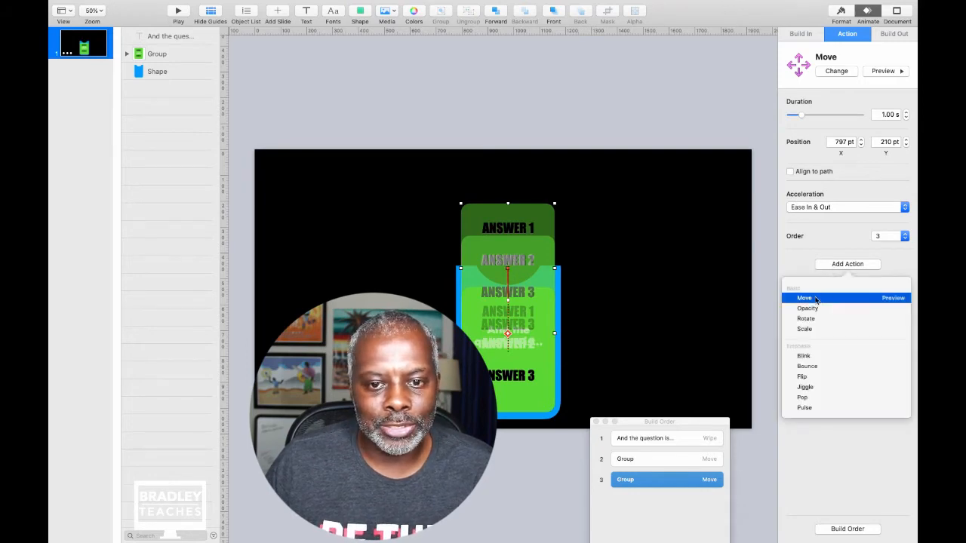
left_click(815, 300)
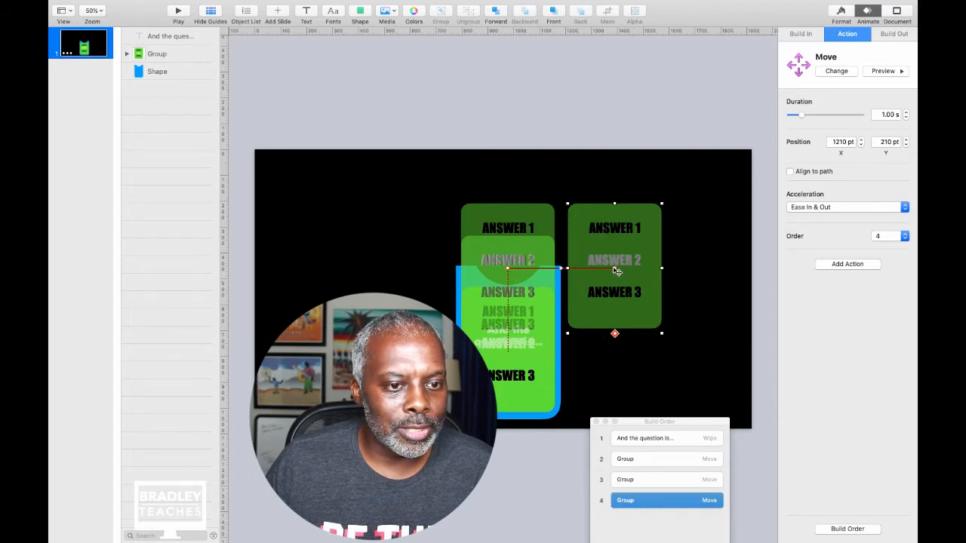
left_click_drag(614, 271, 506, 236)
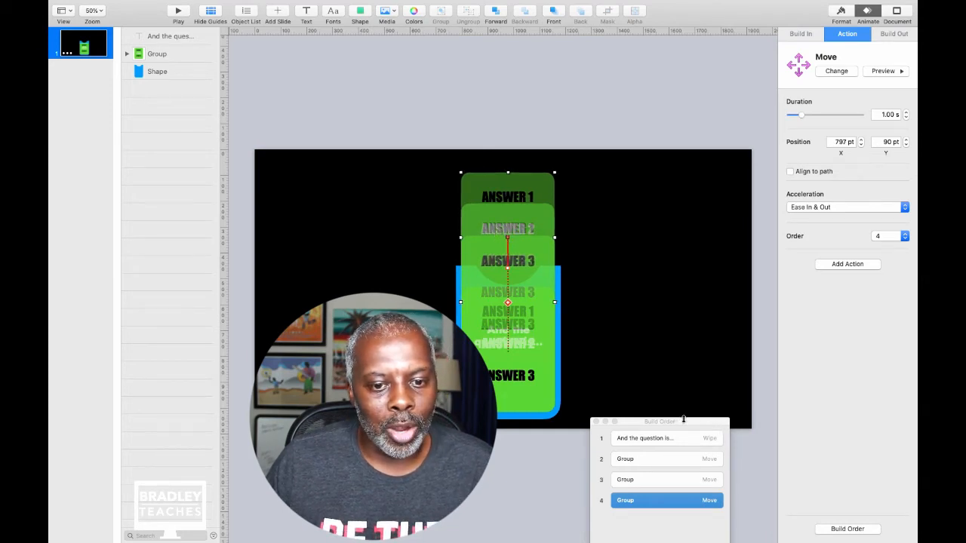
Place the answer group back behind the blue shape and preview the builds starting from the question text's Wipe
left_click_drag(690, 421, 793, 255)
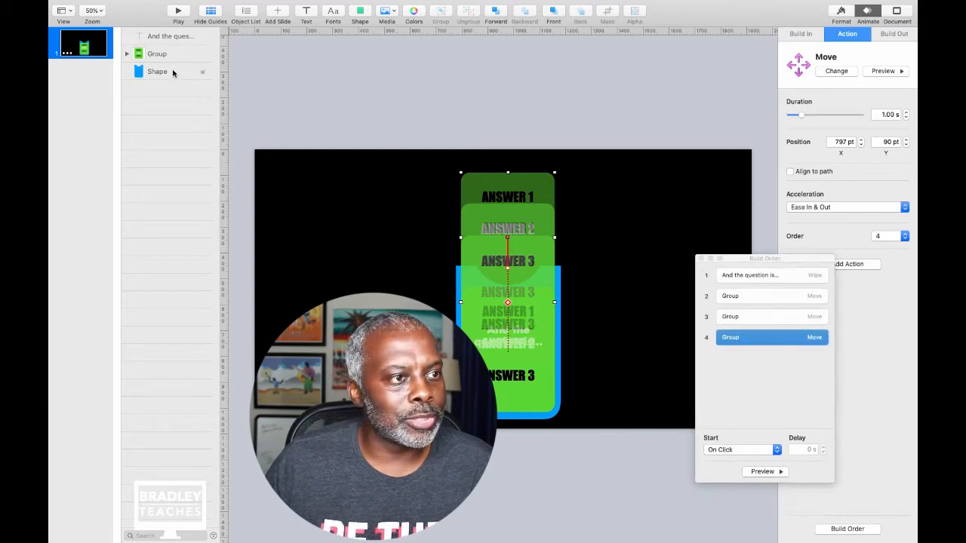
left_click_drag(171, 57, 166, 90)
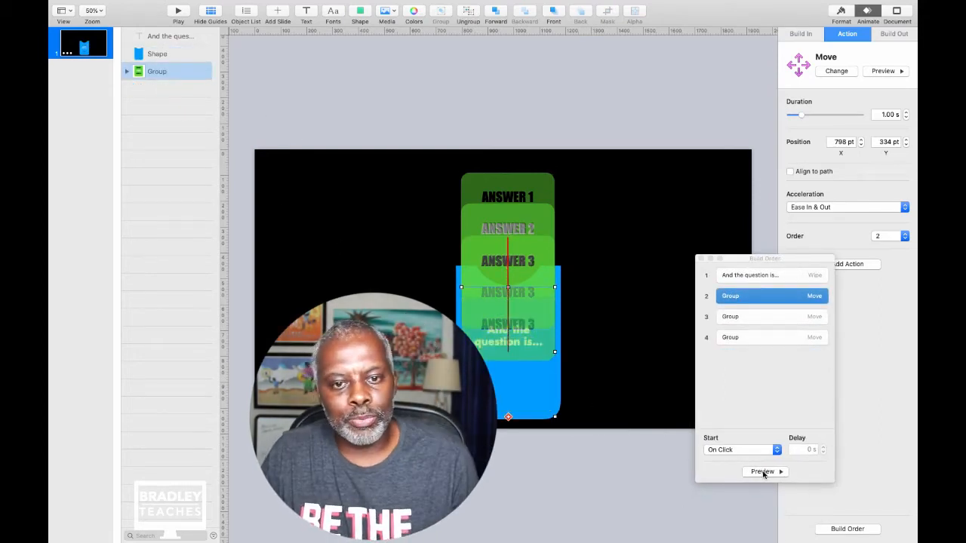
left_click(734, 277)
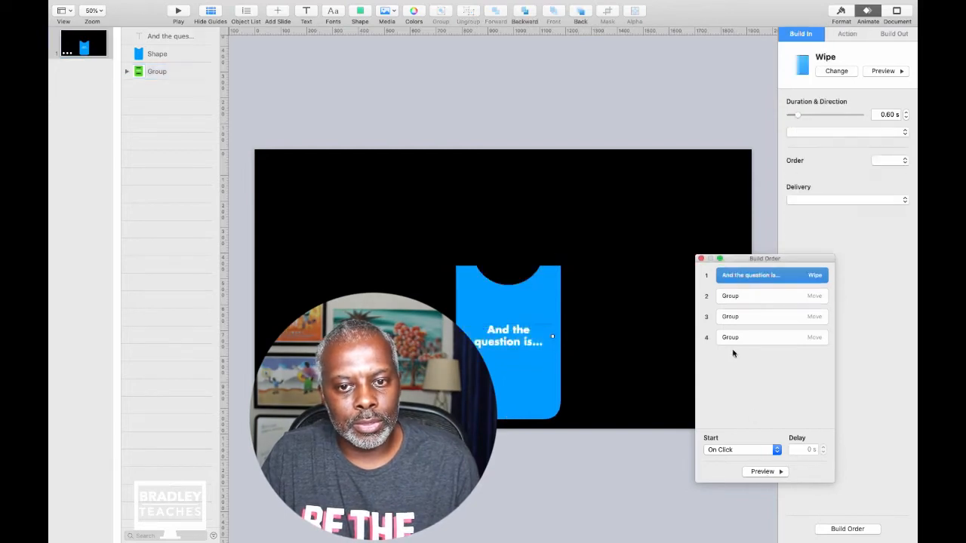
left_click(764, 472)
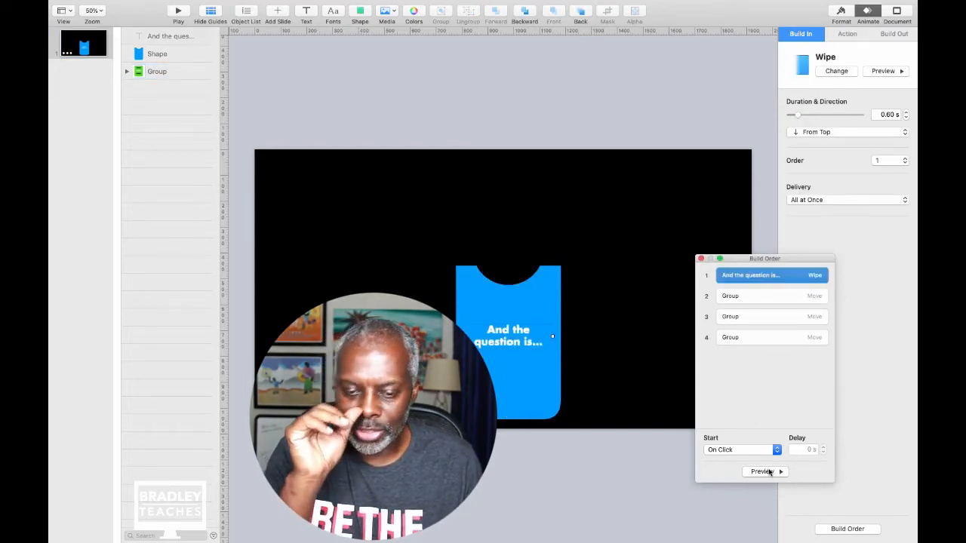
Set the answer group's first Move to start With Build 1 after a 1.50 s delay
left_click(753, 297)
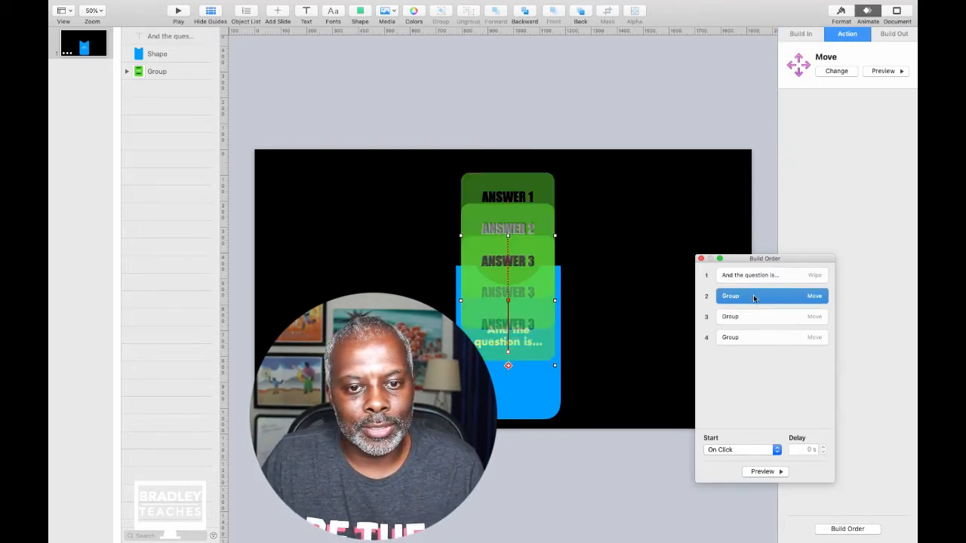
left_click(766, 453)
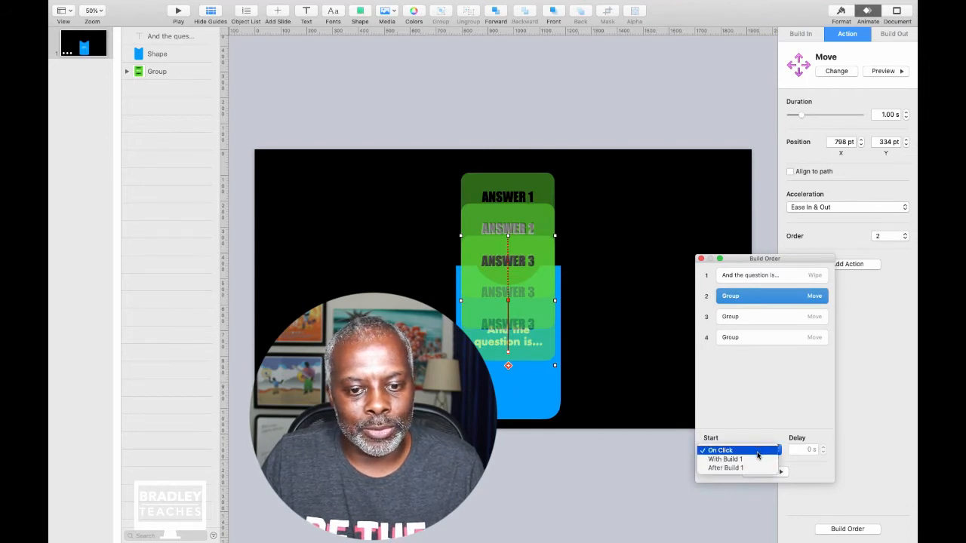
left_click(755, 459)
left_click(823, 447)
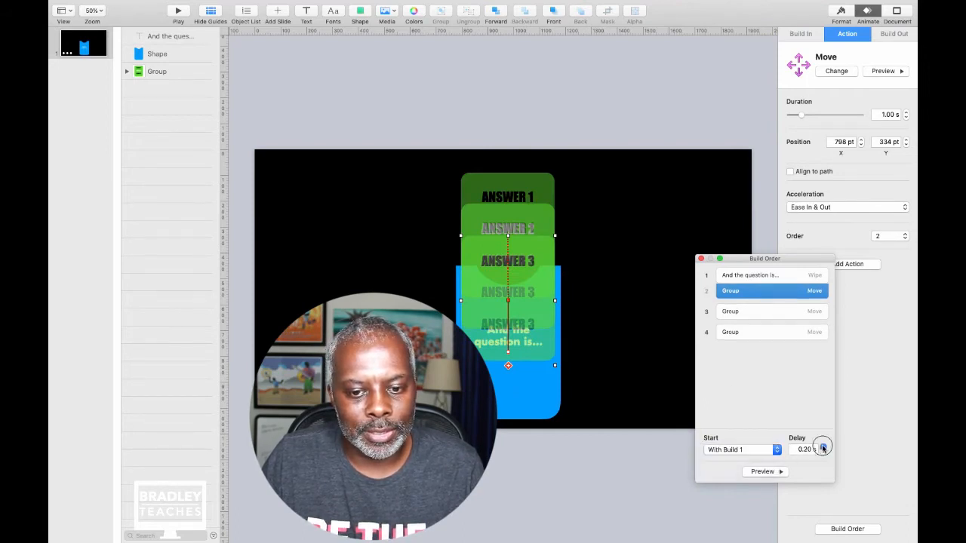
left_click(823, 447)
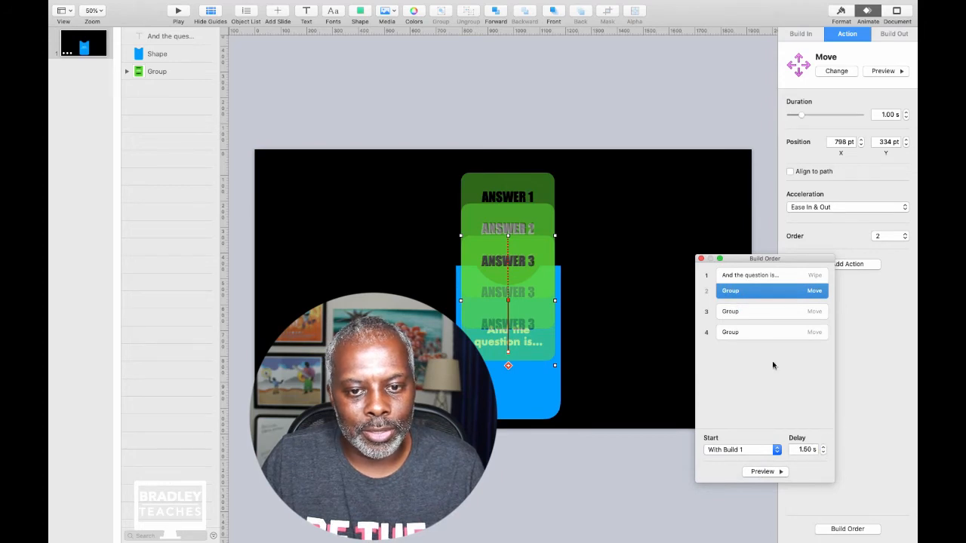
Set the answer group's second Move to start automatically After Build 2 with a 3.00 s delay
left_click(745, 314)
left_click_drag(745, 314, 745, 298)
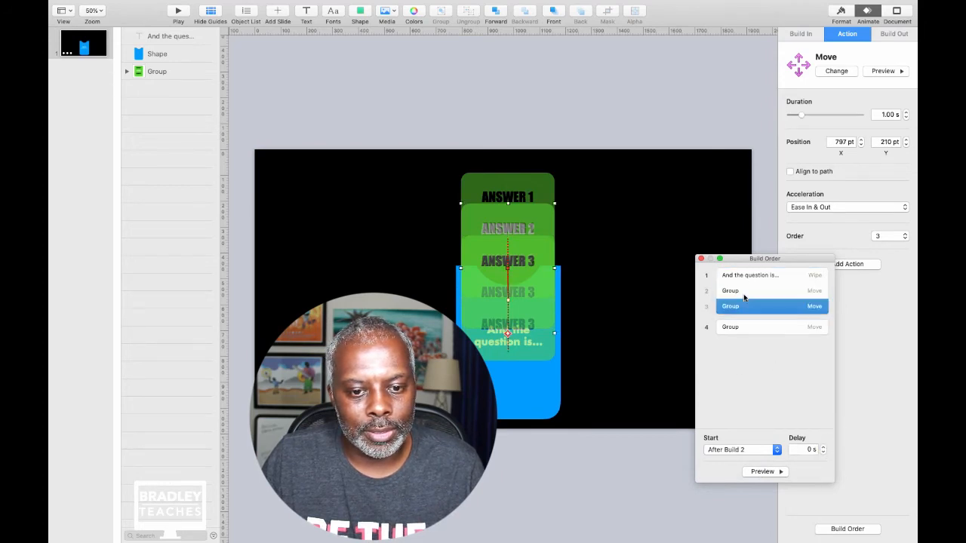
left_click(823, 447)
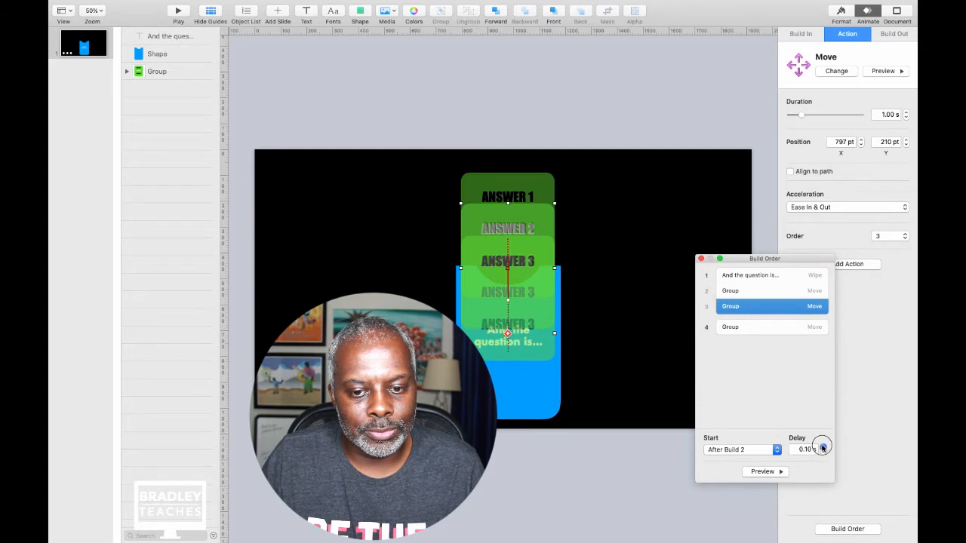
left_click(823, 447)
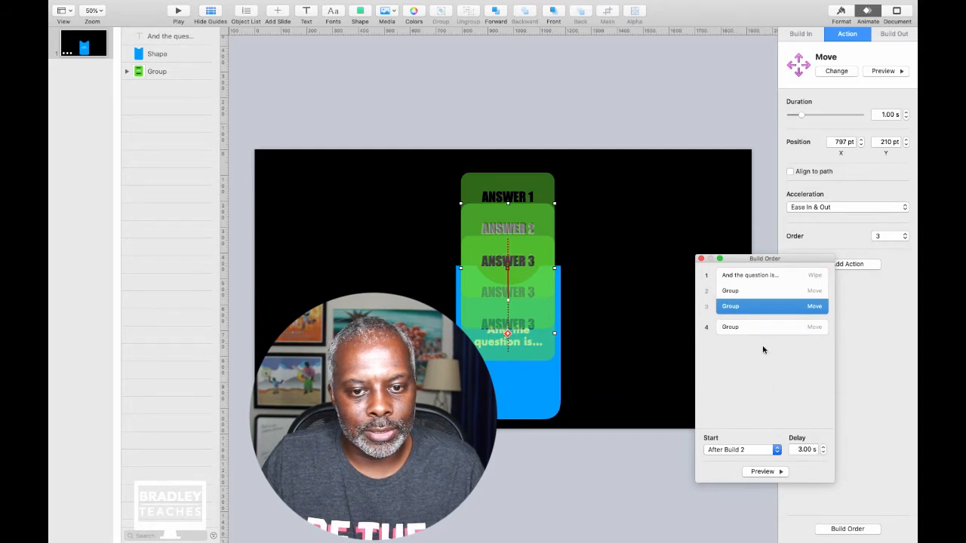
Set the answer group's third Move to start After Build 3 with a 0.60 s delay and preview the builds
left_click_drag(763, 330, 760, 323)
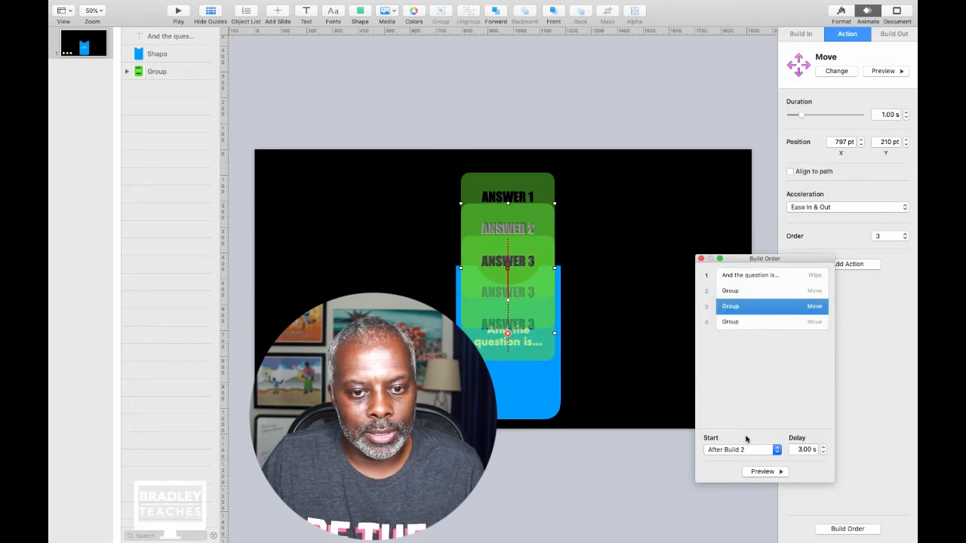
left_click(756, 288)
left_click(755, 305)
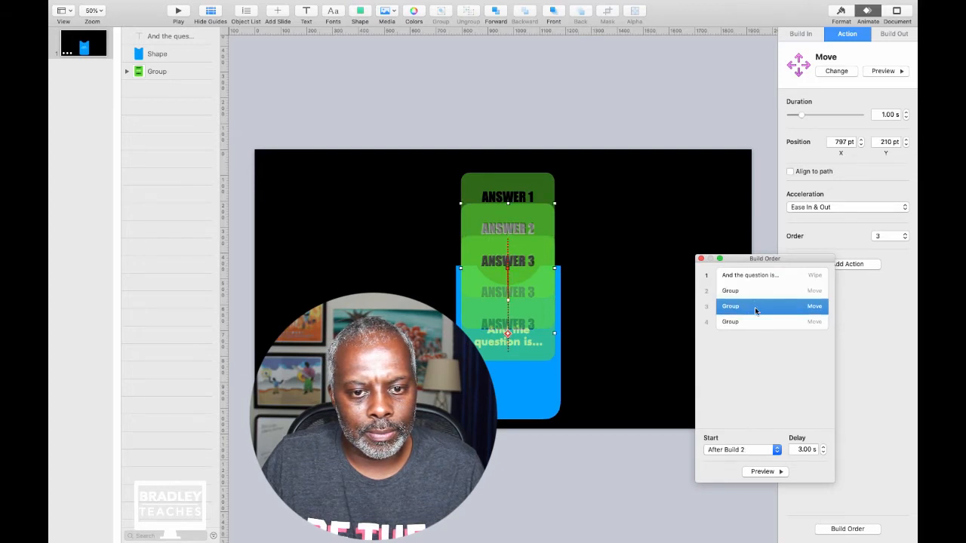
left_click(759, 325)
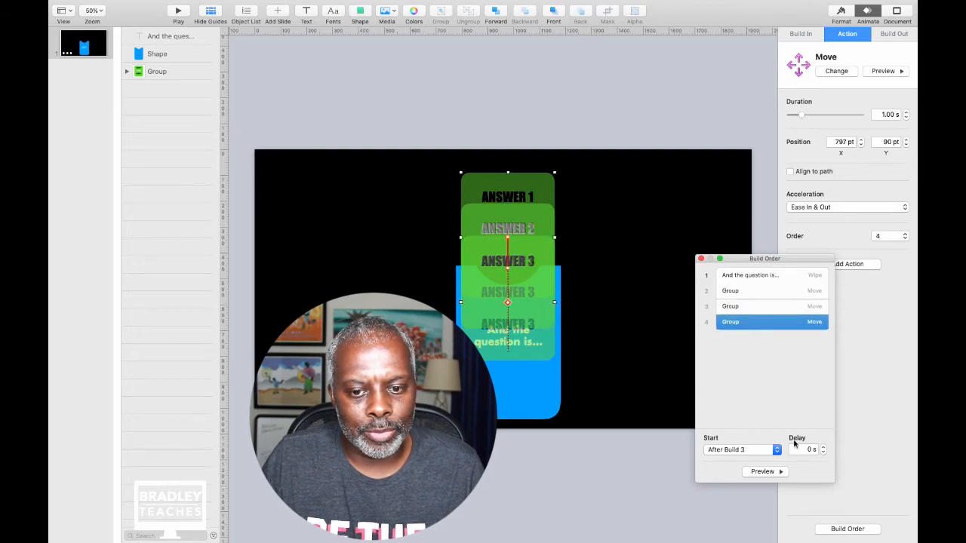
left_click(823, 447)
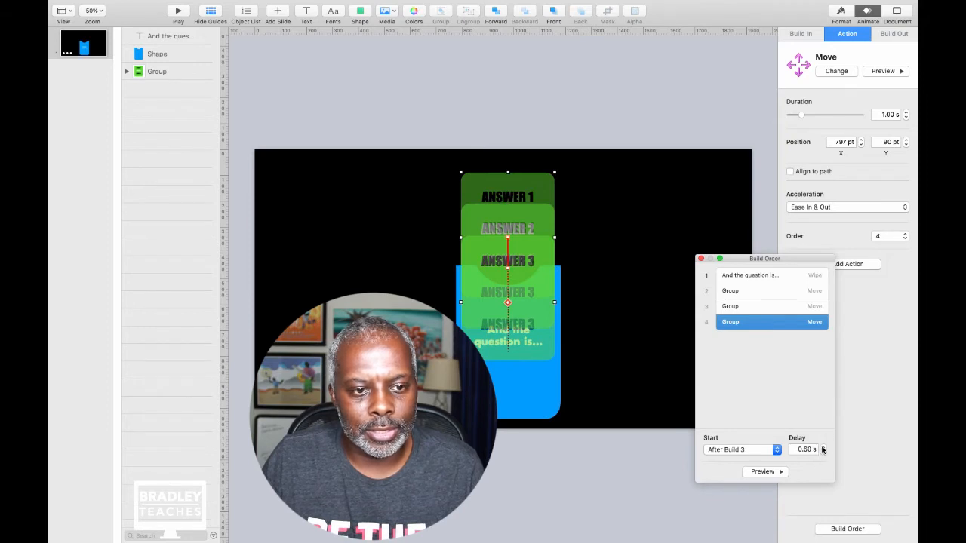
left_click(764, 472)
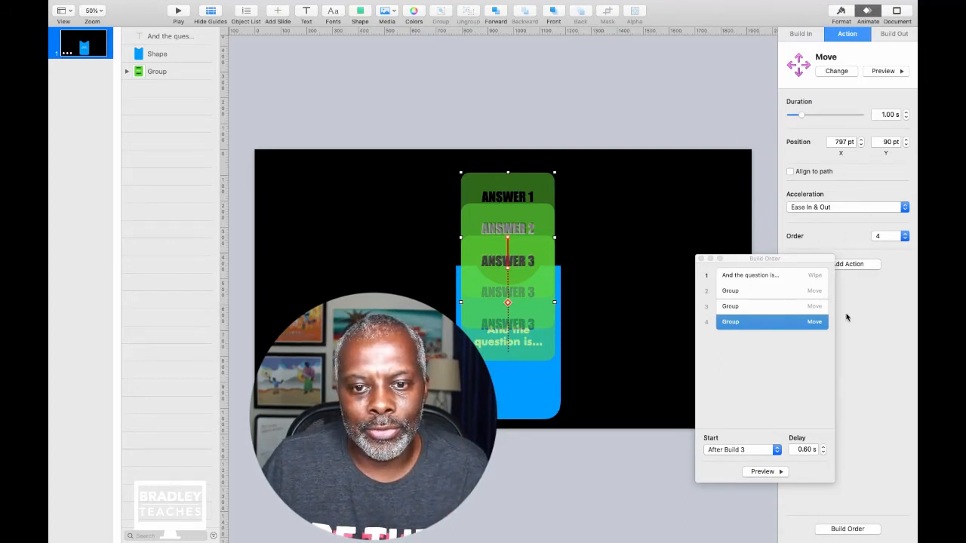
Add a fourth Move action to the answer group, raising it to X 798 pt, Y -36 pt, and preview it
left_click(846, 265)
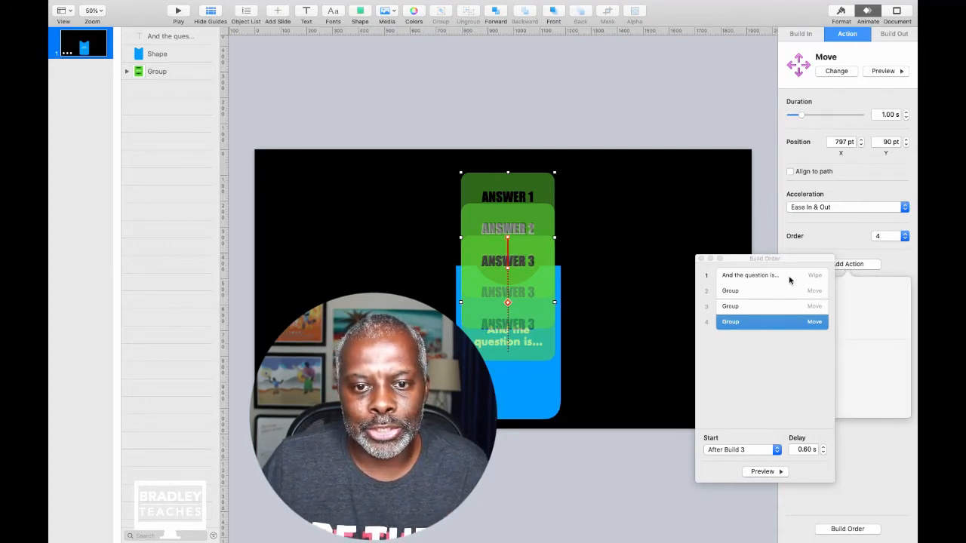
left_click_drag(781, 263, 736, 360)
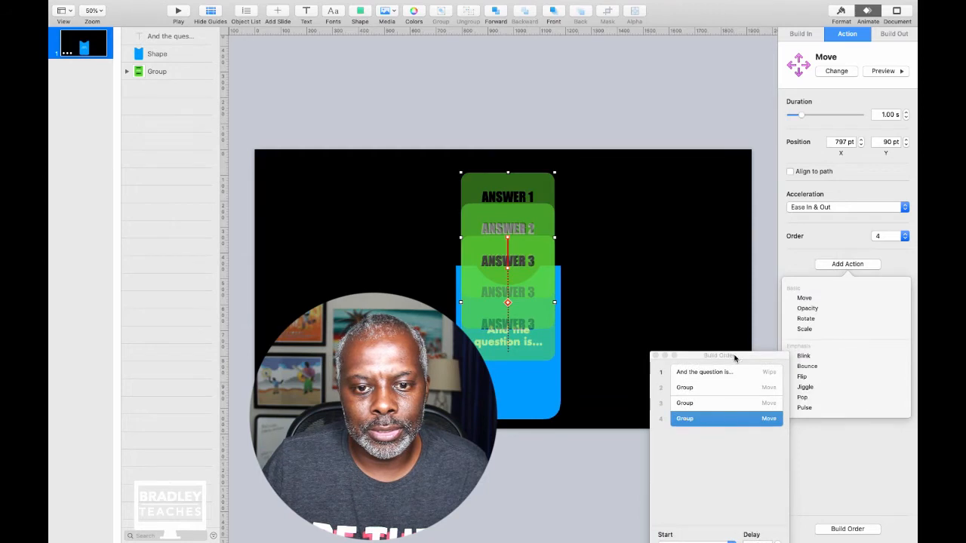
left_click(804, 297)
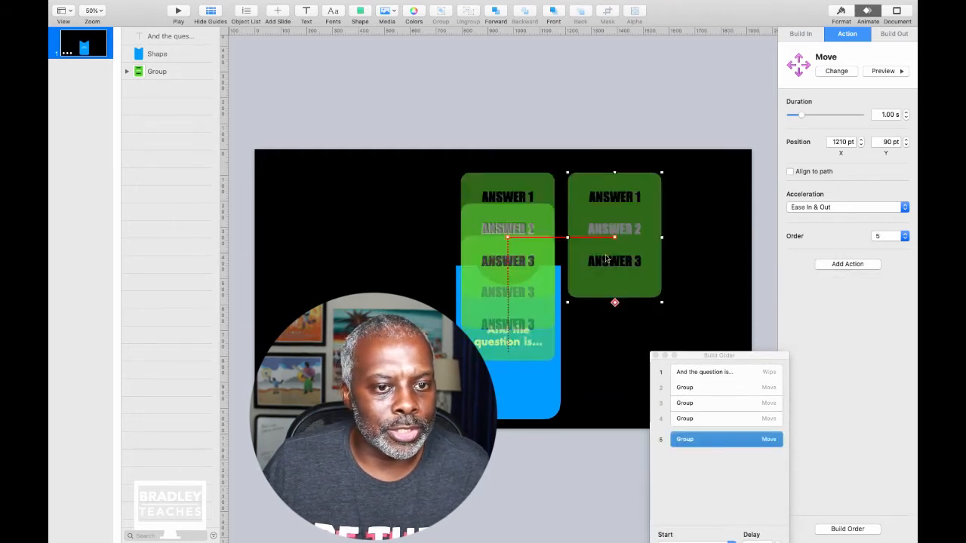
left_click_drag(612, 240, 502, 202)
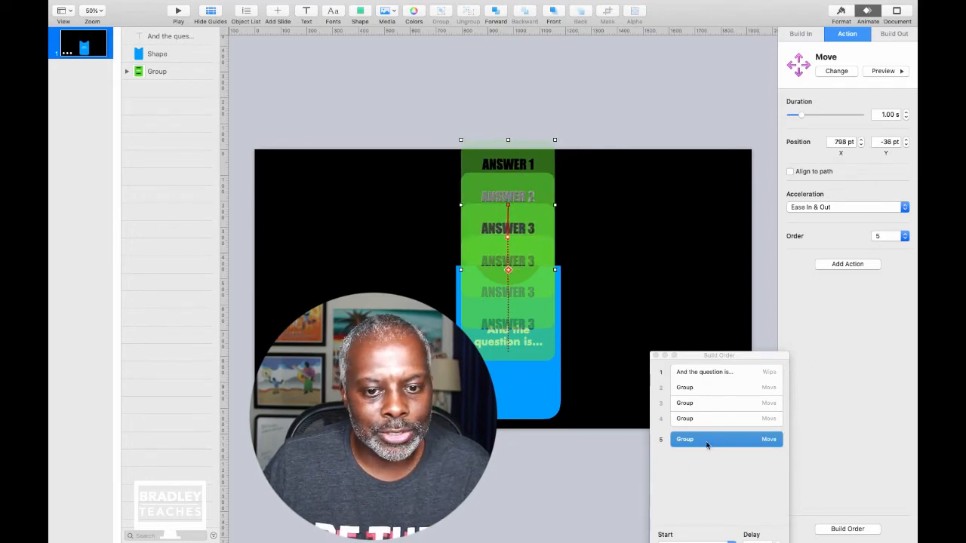
left_click(884, 71)
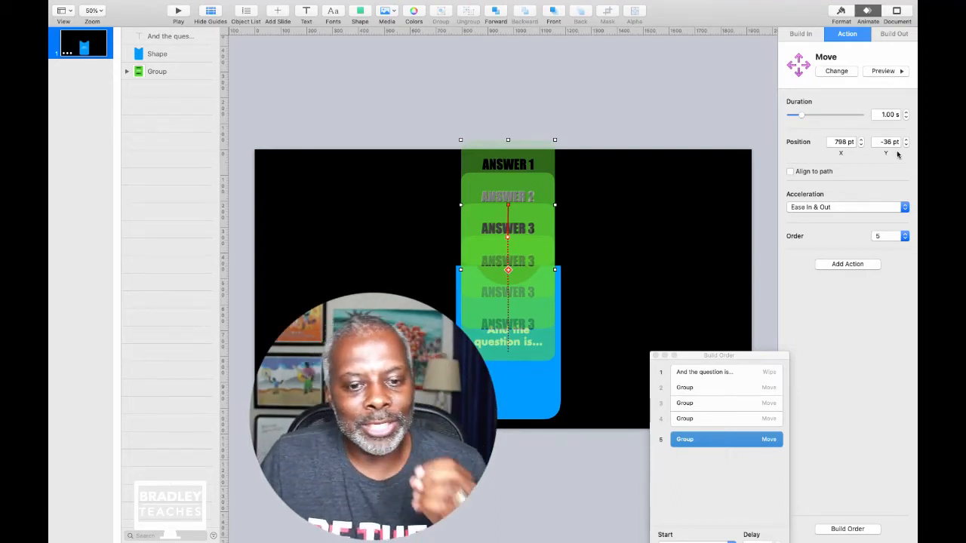
left_click(719, 419)
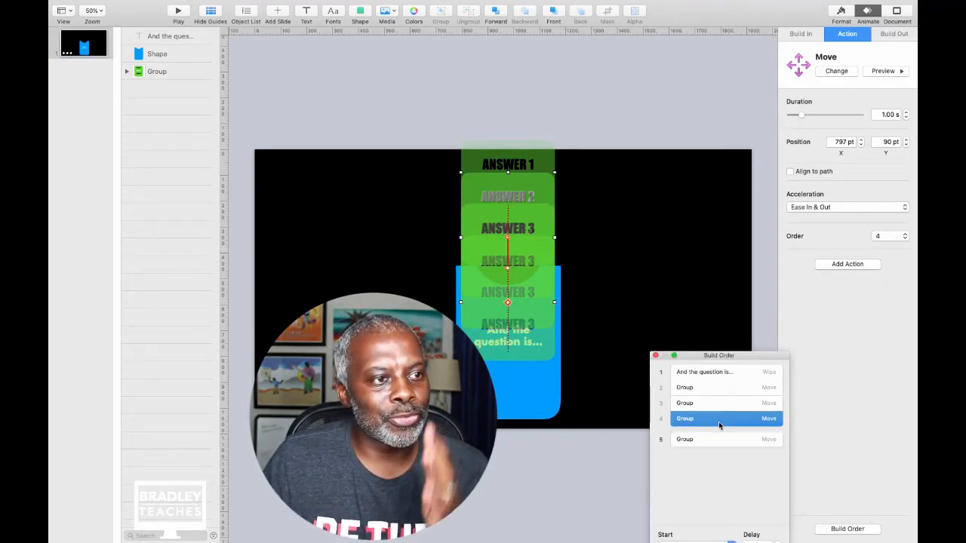
Insert a rounded rectangle and widen it across the notch at the blue pocket's upper edge, slightly narrower than the pocket
left_click(360, 12)
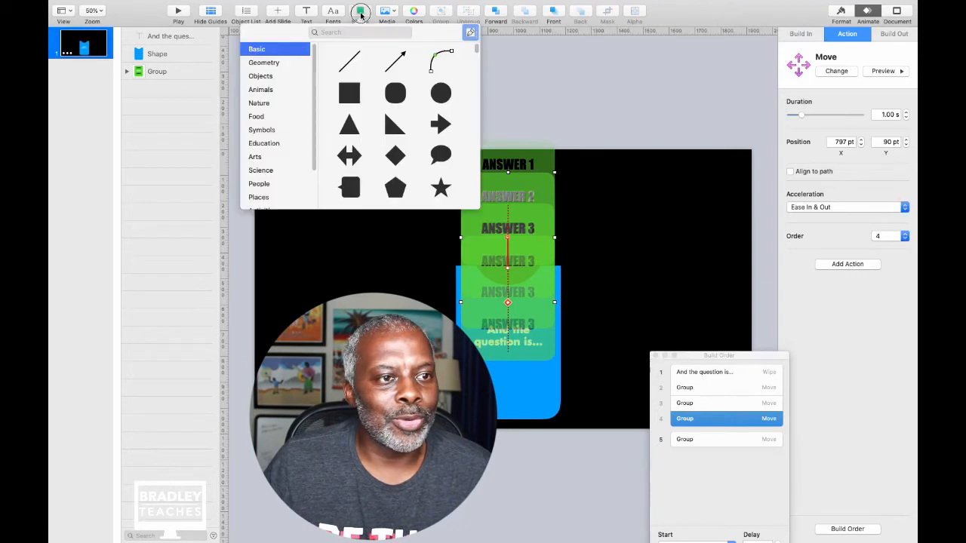
left_click(395, 93)
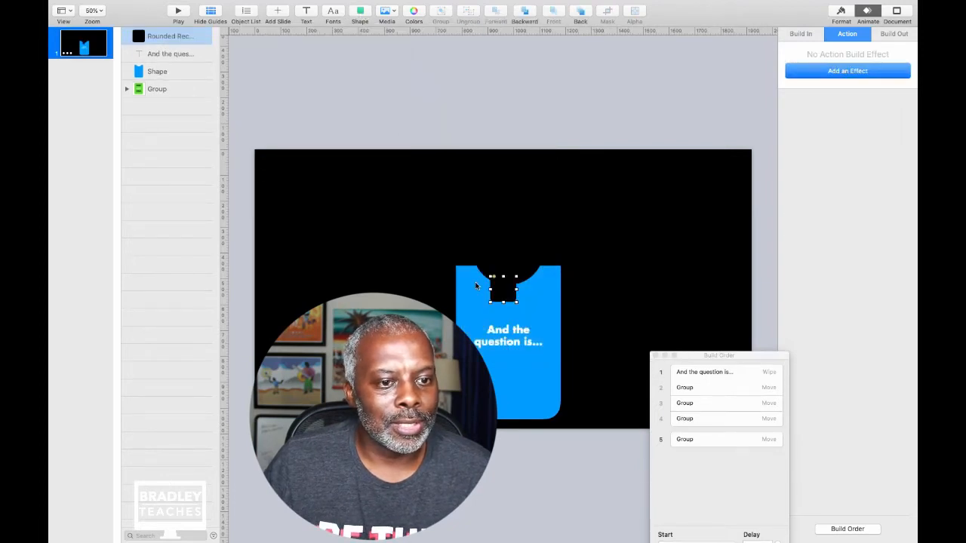
mouse_move(499, 293)
left_mouse_down()
mouse_move(477, 273)
mouse_move(550, 266)
mouse_move(509, 291)
left_mouse_up()
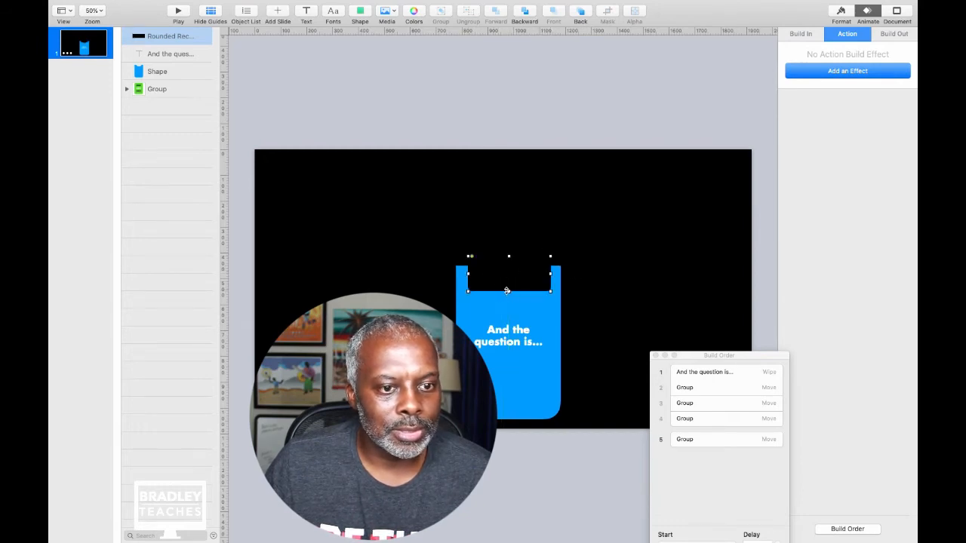
Apply the green shape style to the rounded rectangle and place it behind the blue pocket and the answer group
left_click(835, 21)
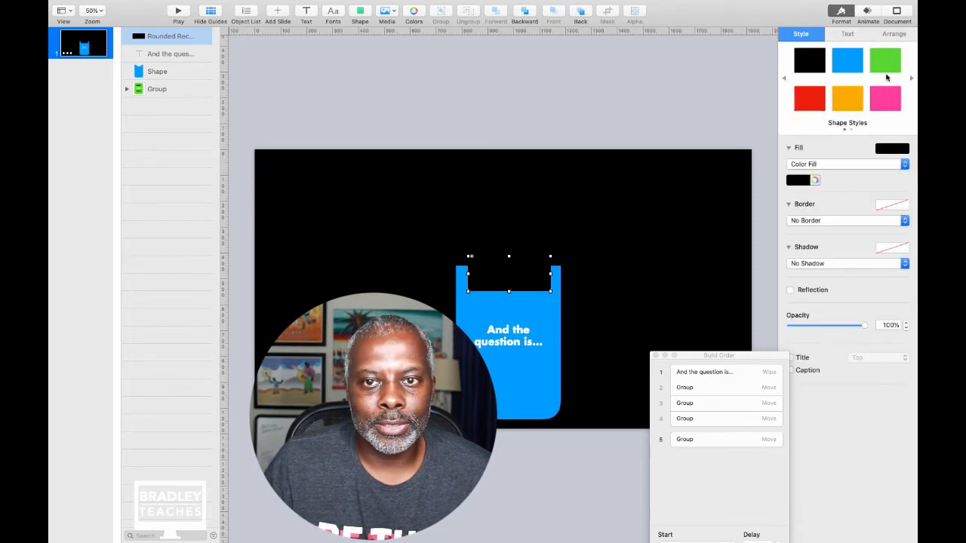
left_click(885, 60)
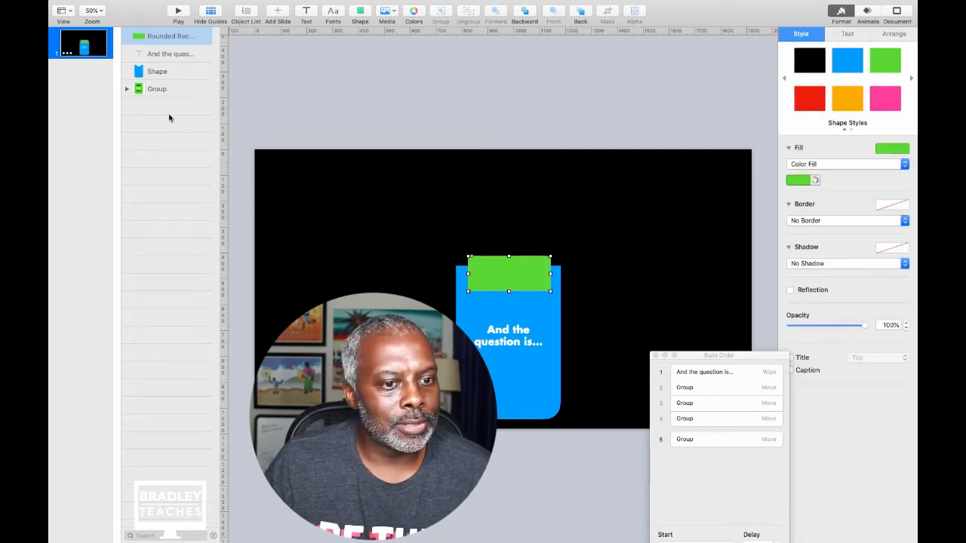
left_click_drag(181, 39, 171, 103)
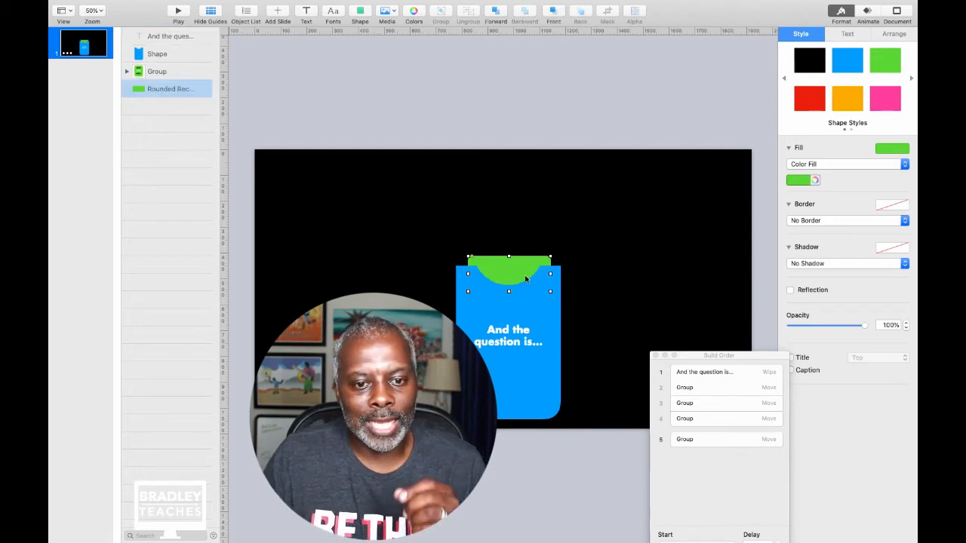